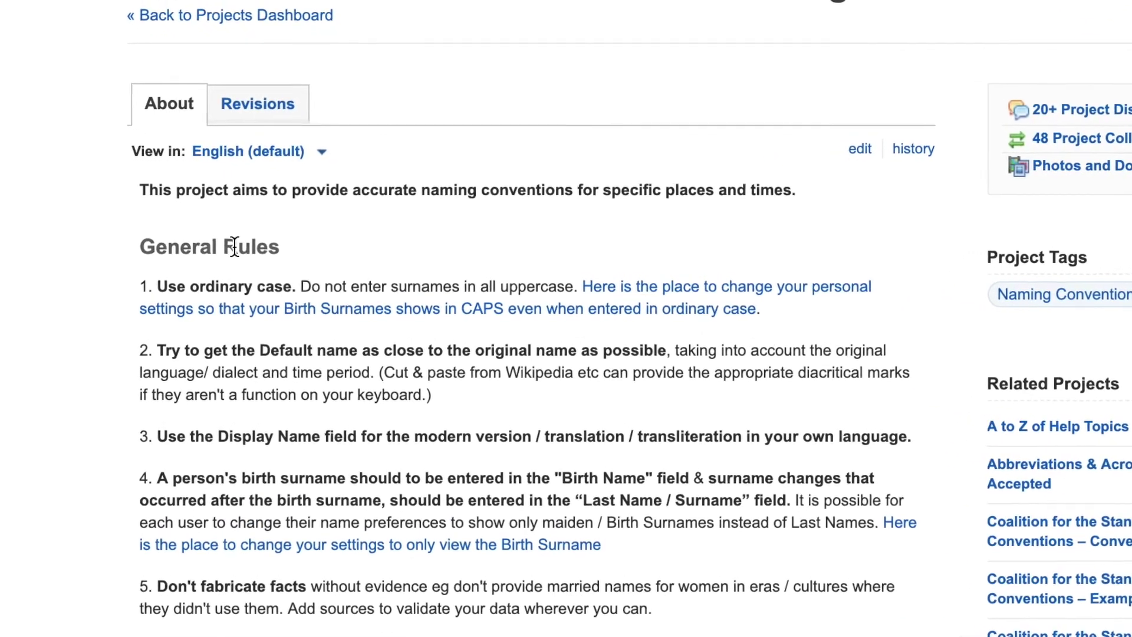
# Step: Read through the project's general, area-specific, period-specific and topical naming rules, down to the wiki page links
pyautogui.scroll(-1, 233, 236)
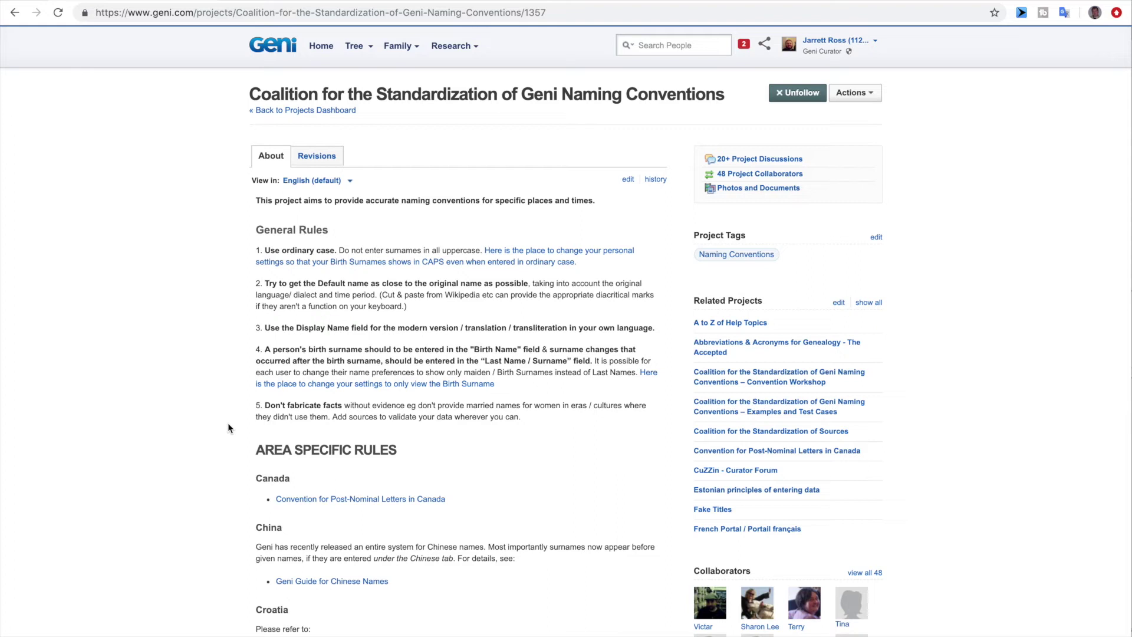
pyautogui.scroll(-5, 227, 423)
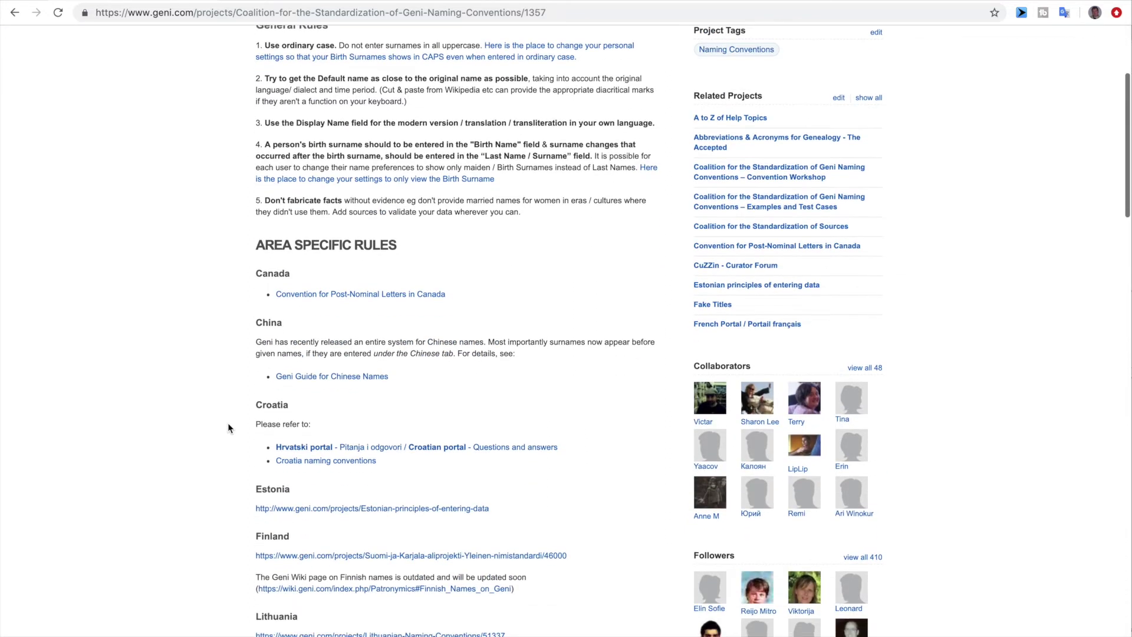
pyautogui.scroll(-3, 228, 427)
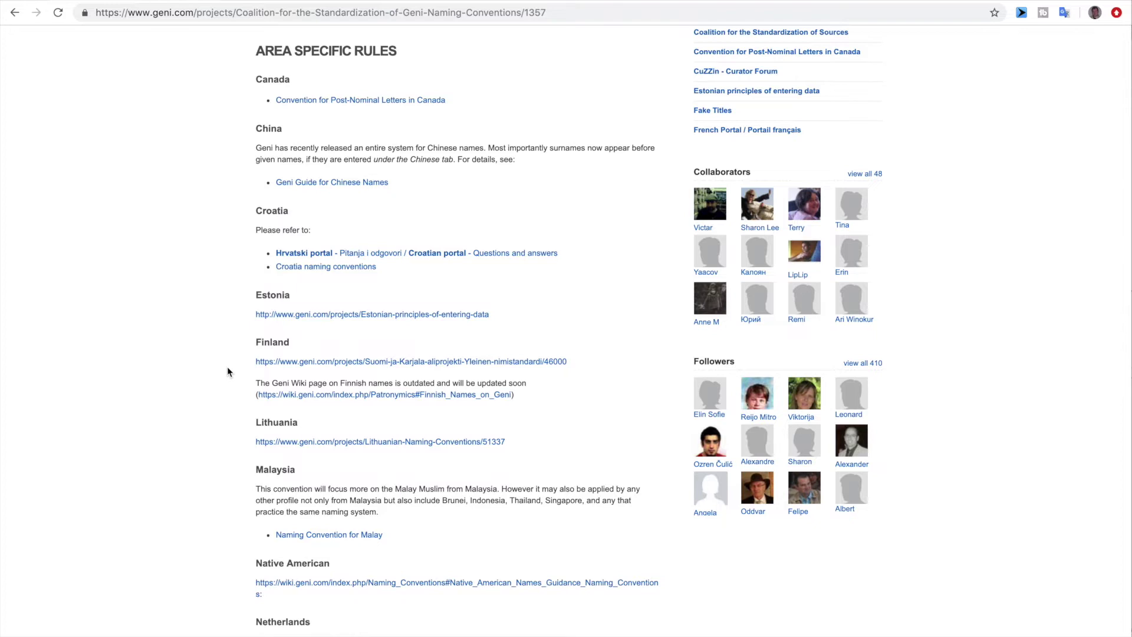
pyautogui.scroll(-3, 228, 368)
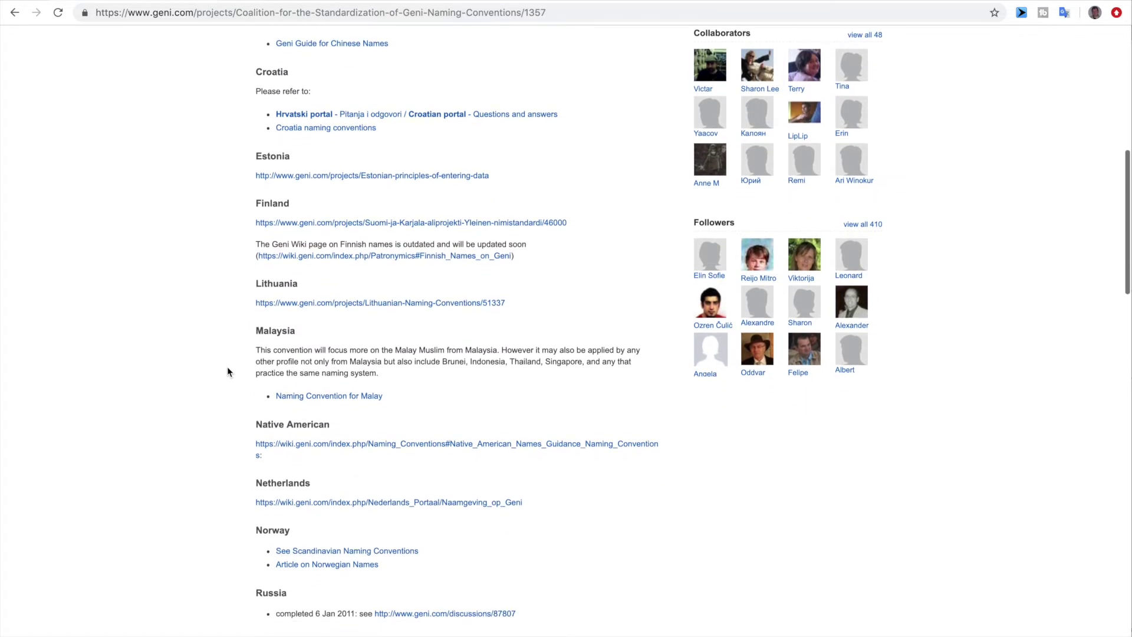
pyautogui.scroll(-2, 228, 372)
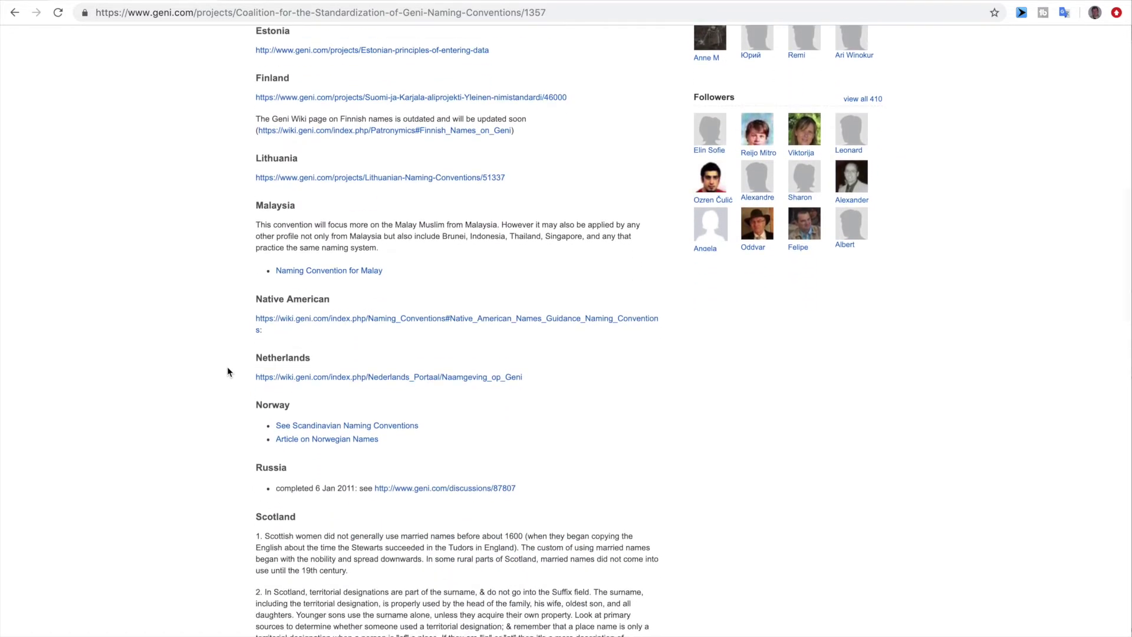
pyautogui.scroll(-7, 227, 371)
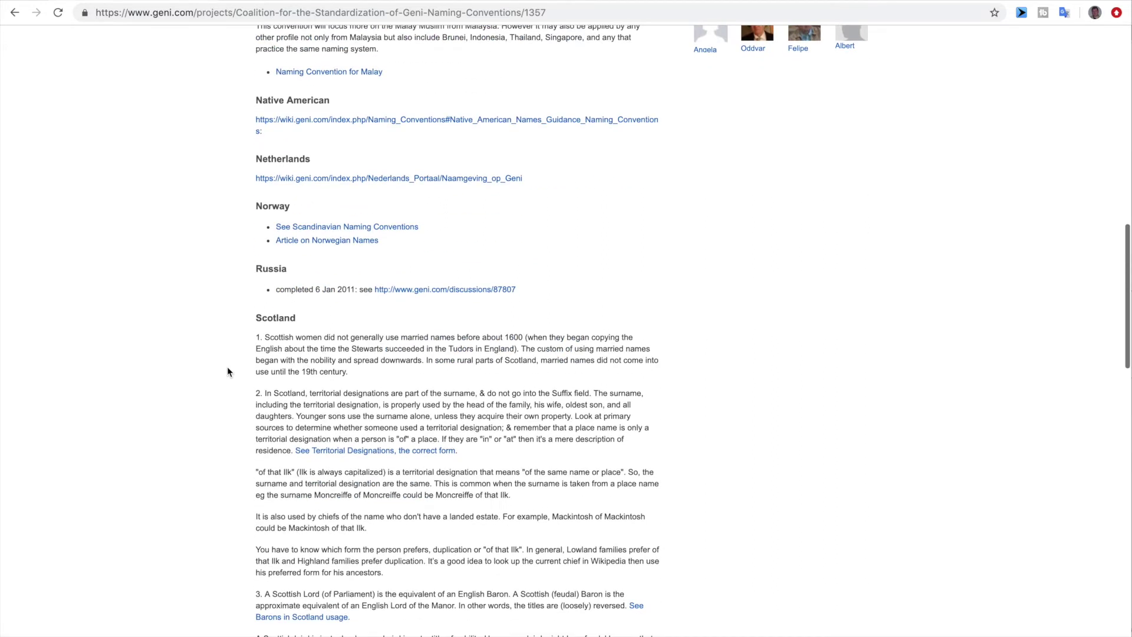
pyautogui.scroll(-8, 227, 371)
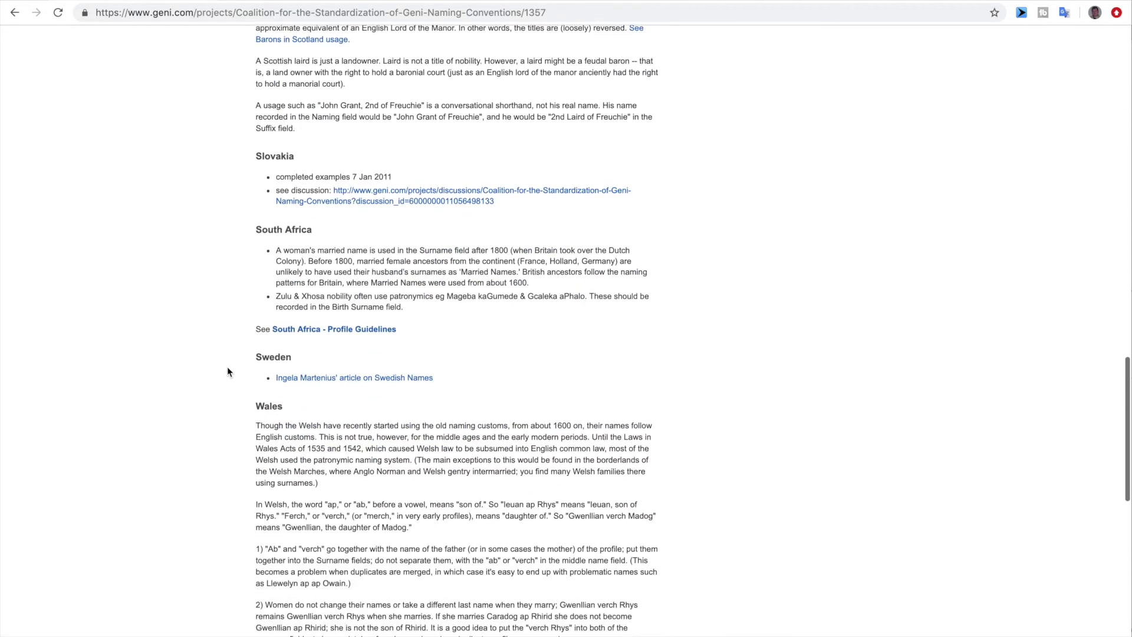
pyautogui.scroll(-9, 228, 372)
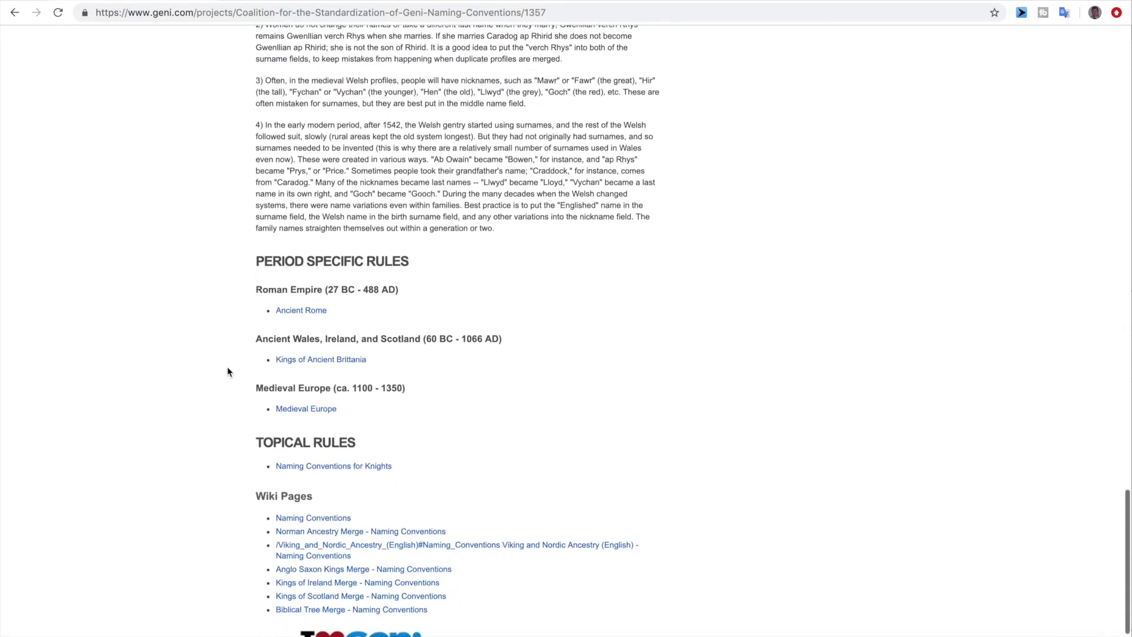
pyautogui.scroll(-1, 228, 369)
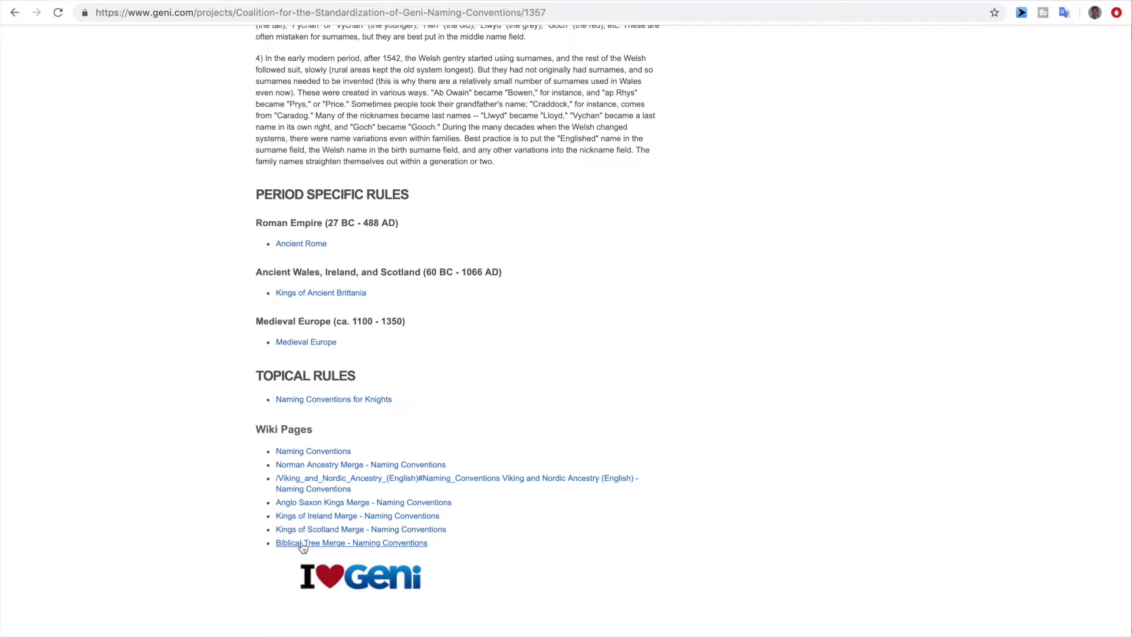
pyautogui.scroll(10, 303, 547)
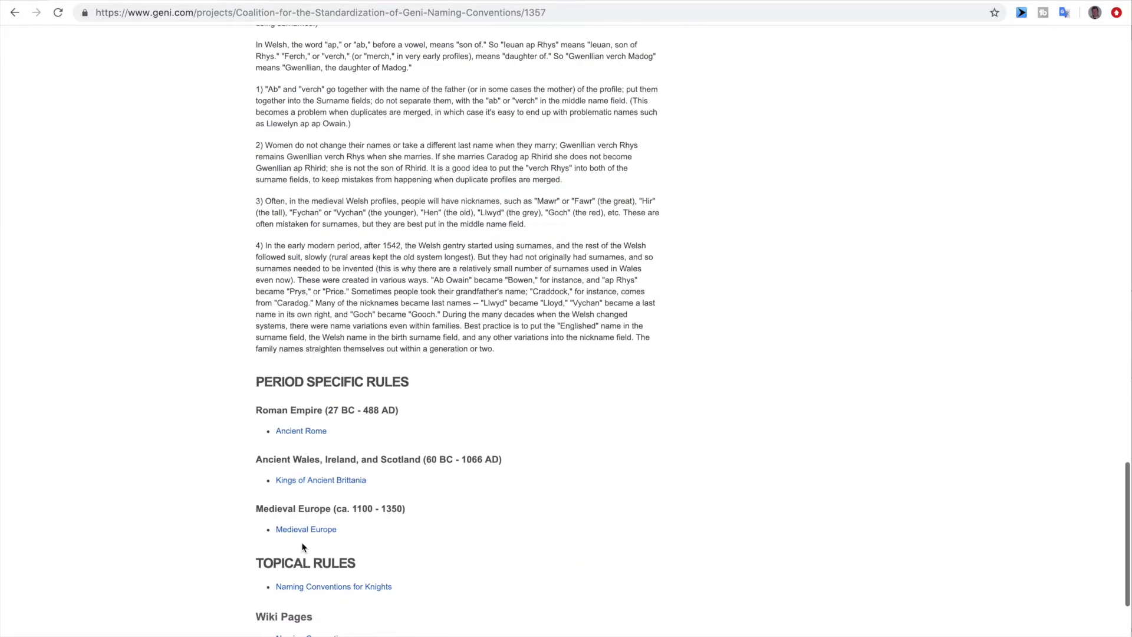
pyautogui.scroll(9, 303, 547)
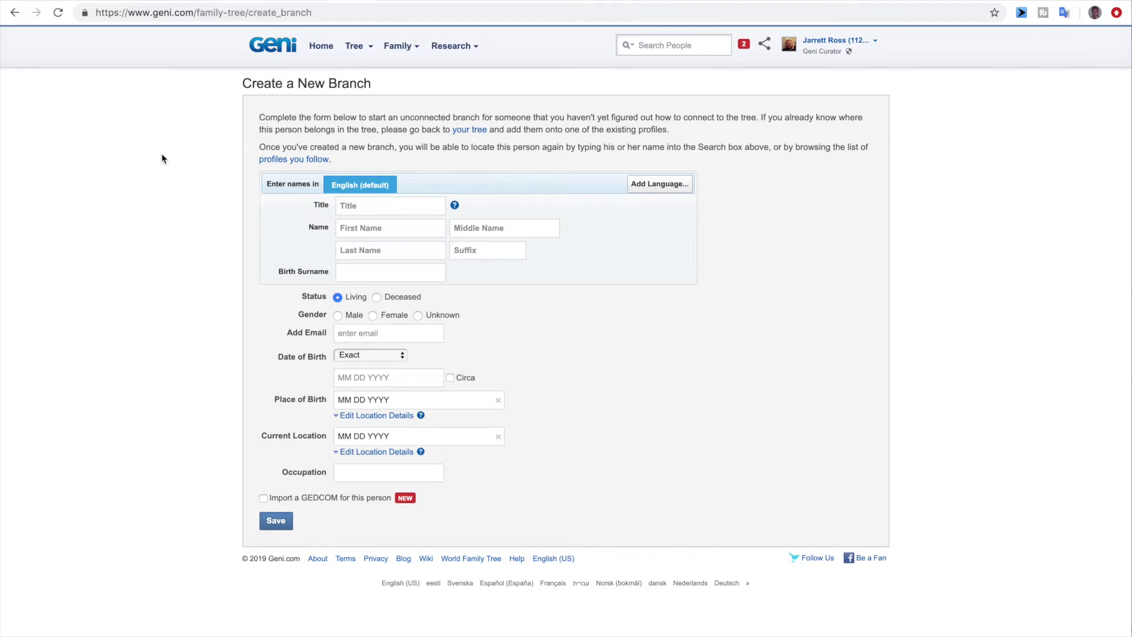
# Step: Examine the heading of the new branch form and its Title field with the accompanying help
pyautogui.moveTo(237, 83); pyautogui.dragTo(376, 94)
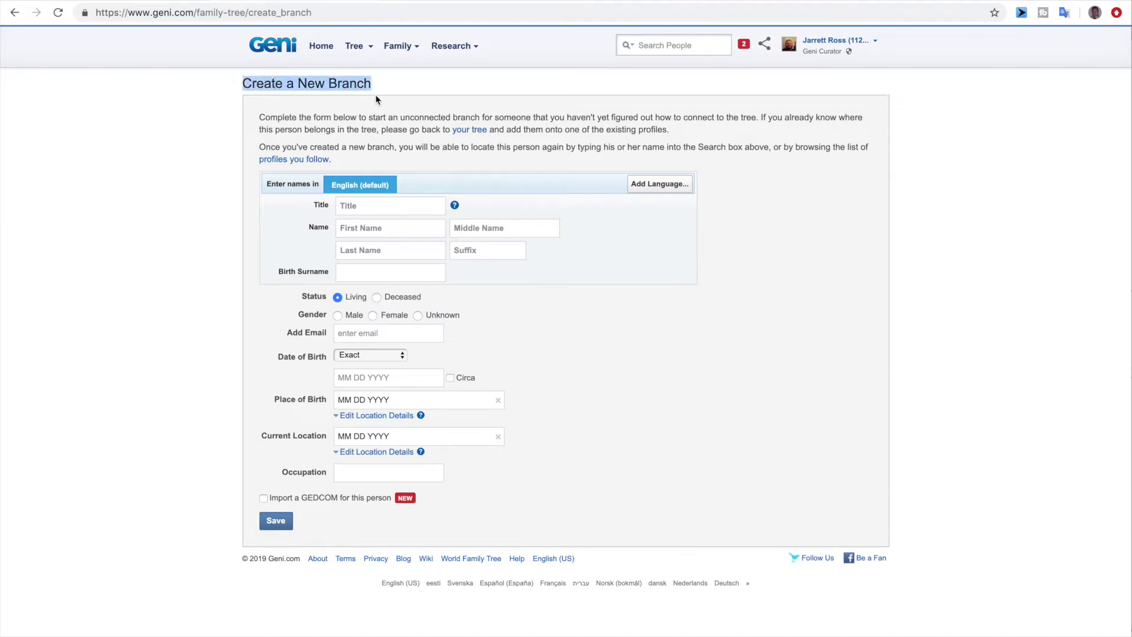
pyautogui.click(399, 90)
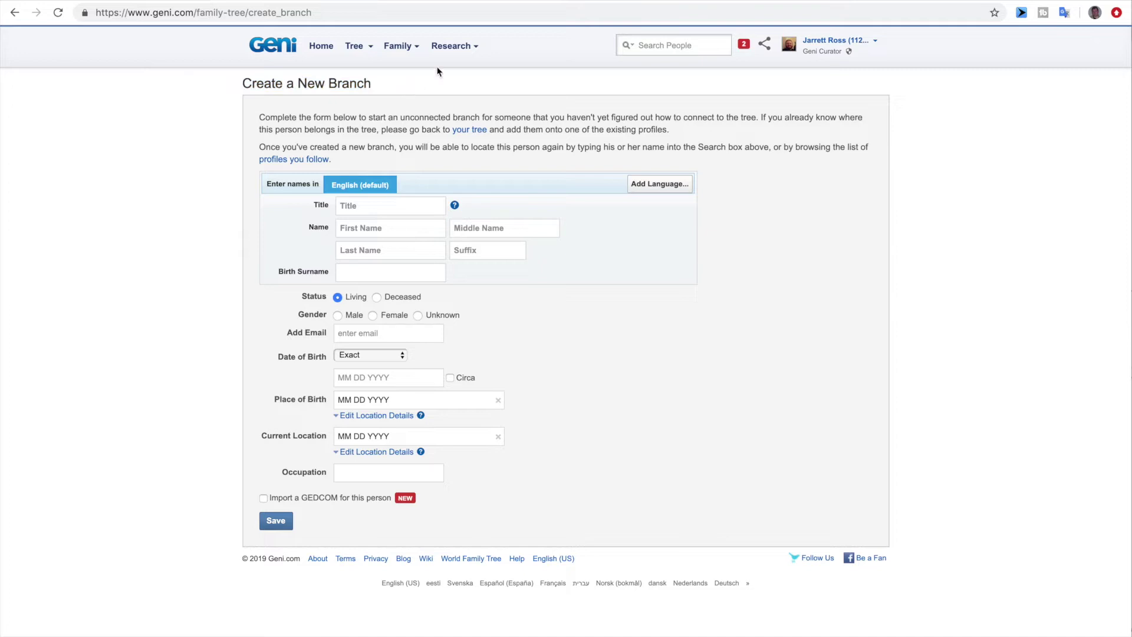
pyautogui.click(465, 52)
pyautogui.click(375, 206)
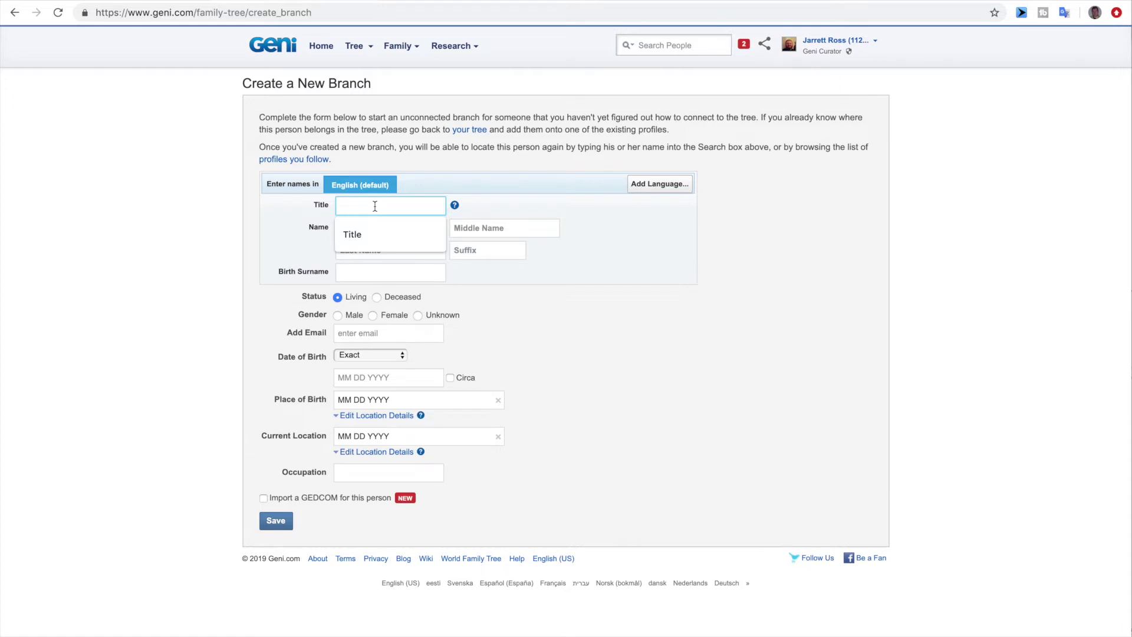
pyautogui.moveTo(454, 207)
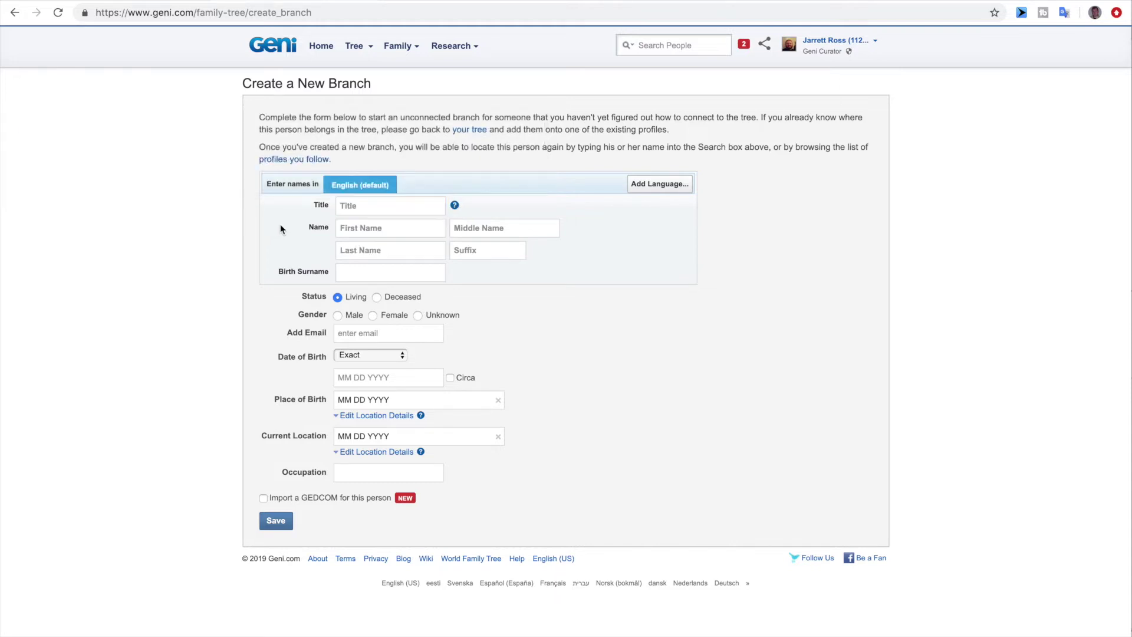
# Step: Examine the first name, middle name, last name, suffix and birth surname fields without entering any values
pyautogui.click(395, 233)
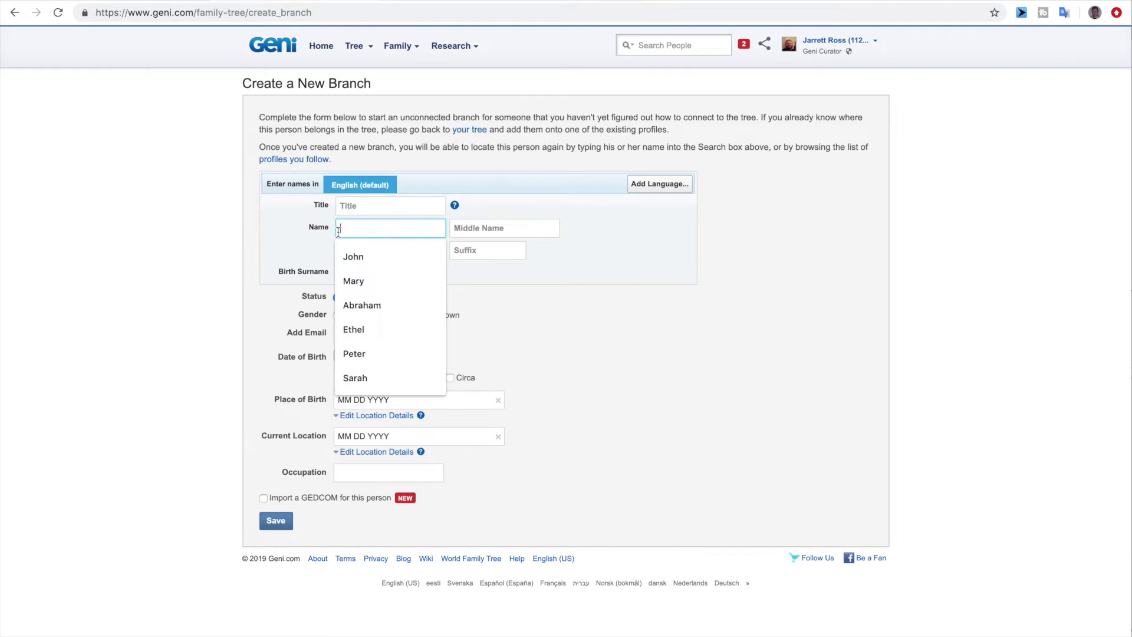
pyautogui.click(290, 243)
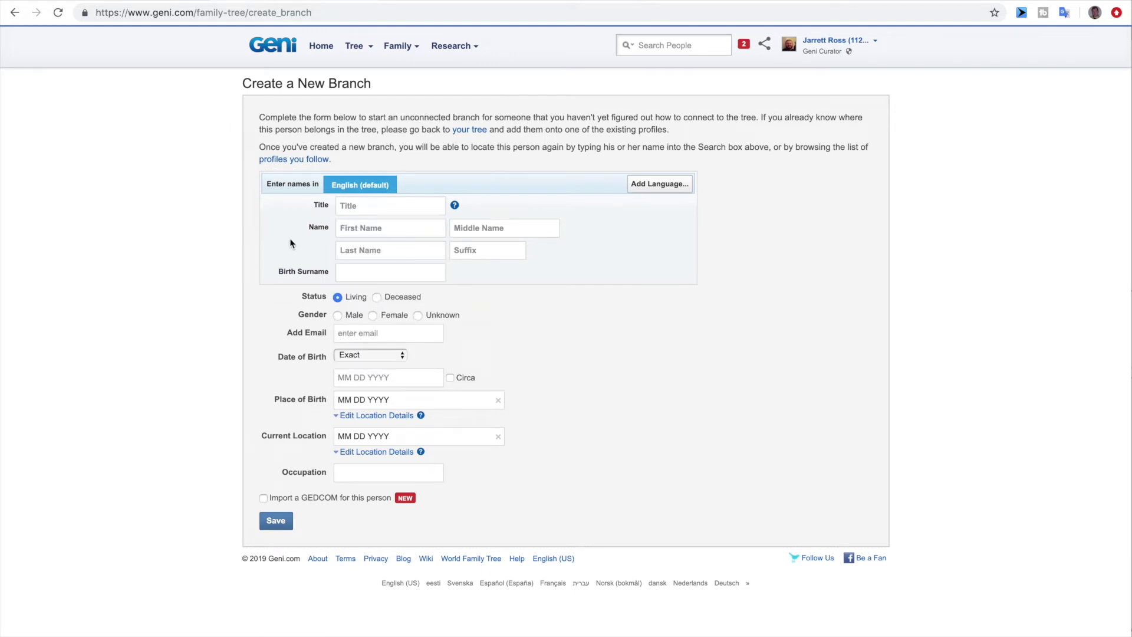
pyautogui.click(526, 223)
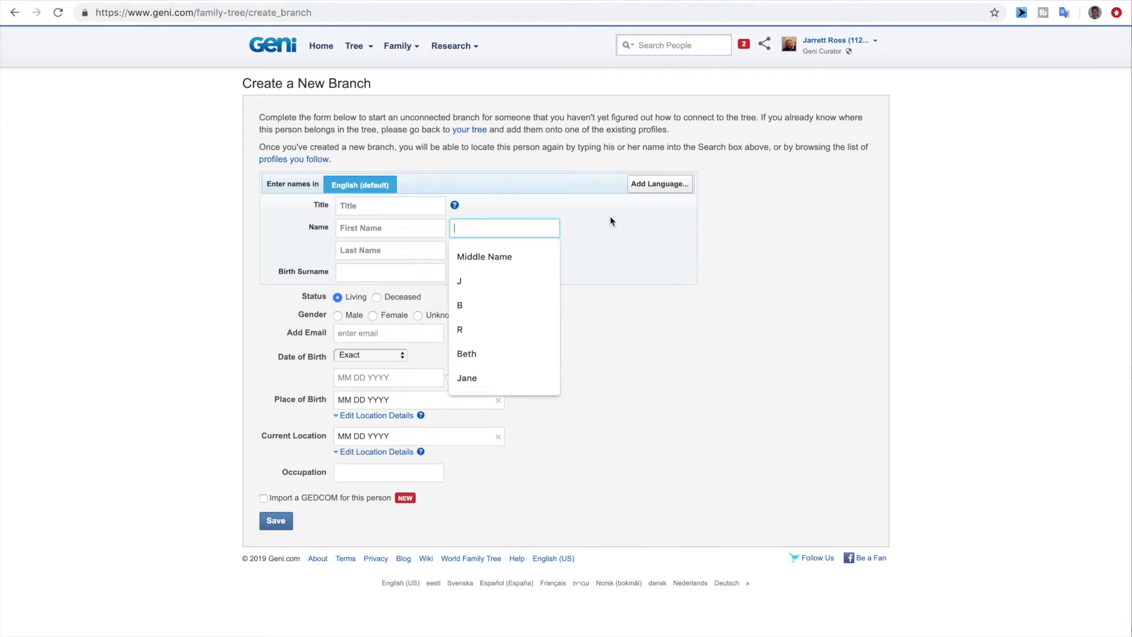
pyautogui.click(381, 251)
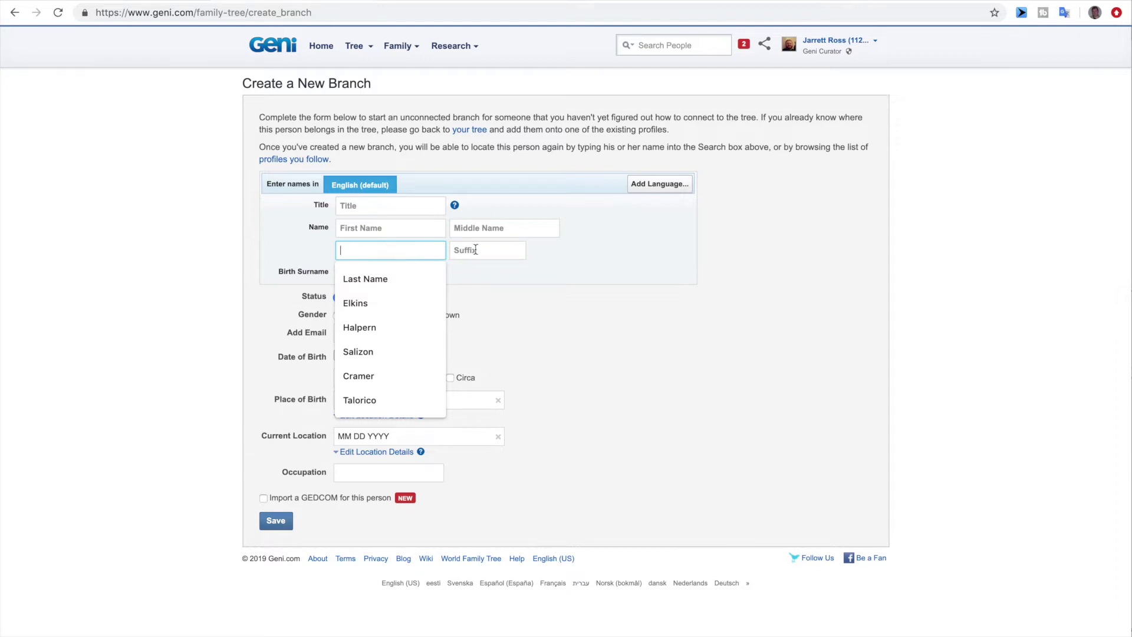
pyautogui.click(494, 248)
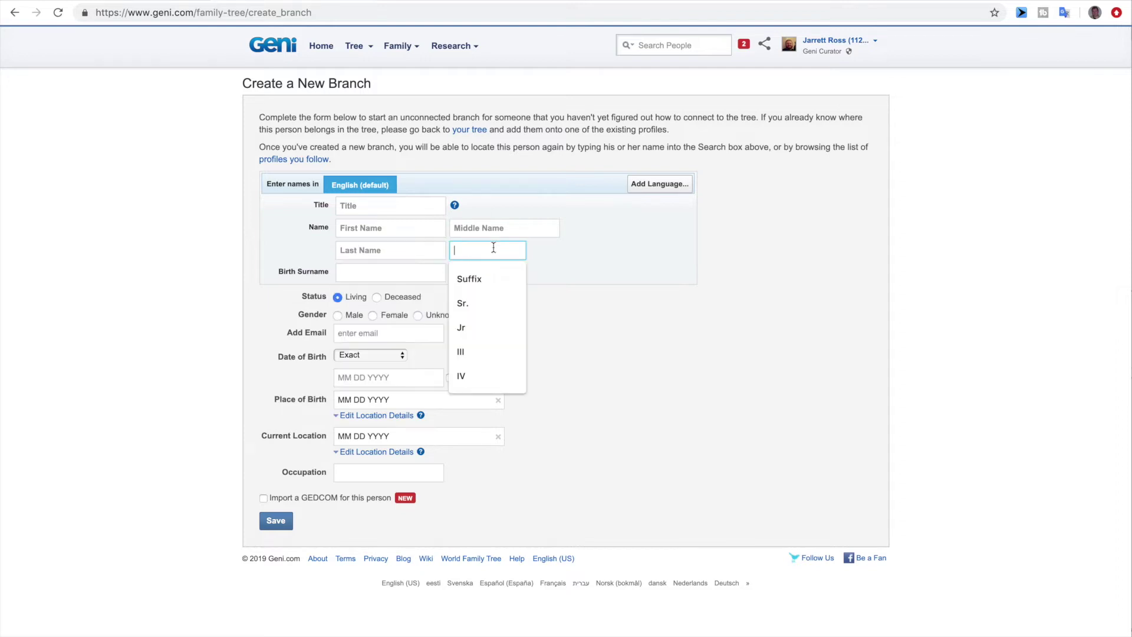
pyautogui.click(550, 265)
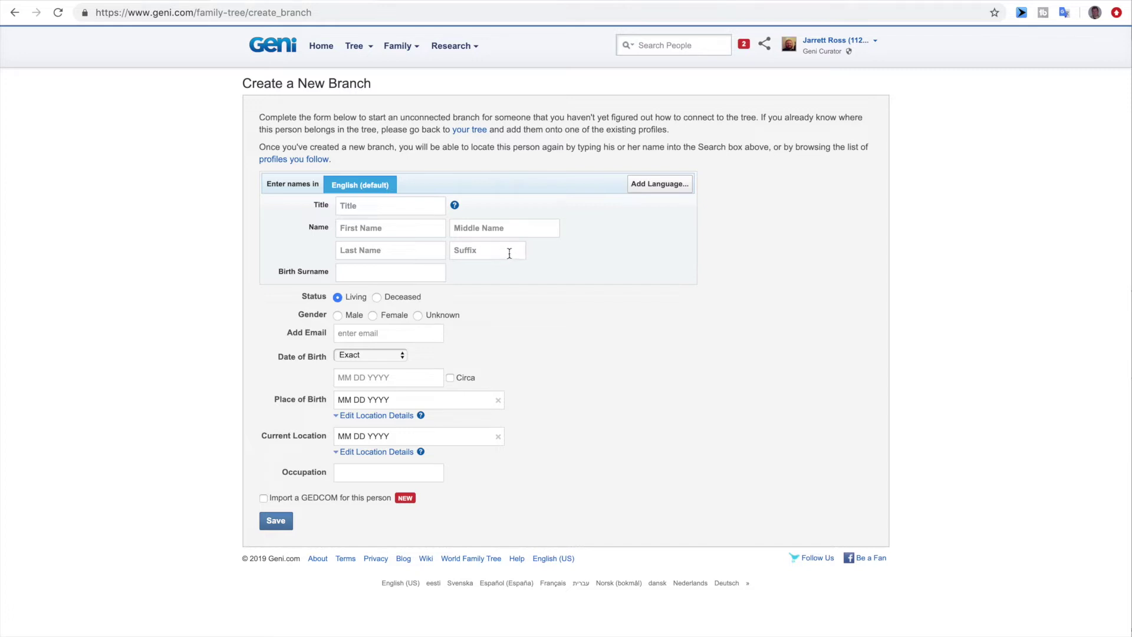
pyautogui.click(383, 271)
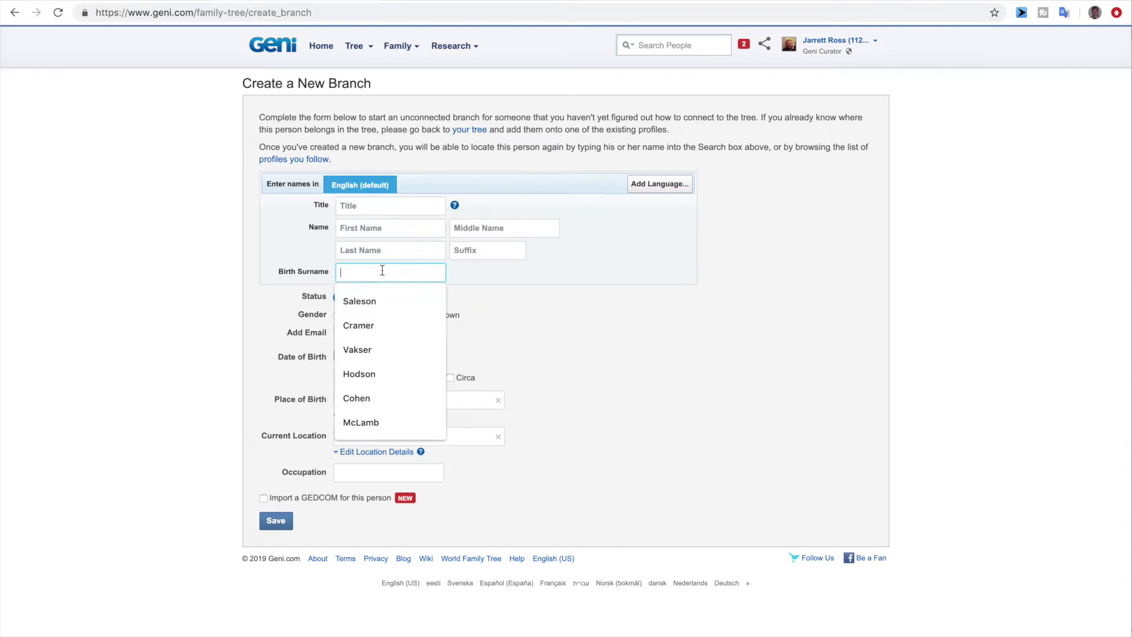
pyautogui.click(384, 252)
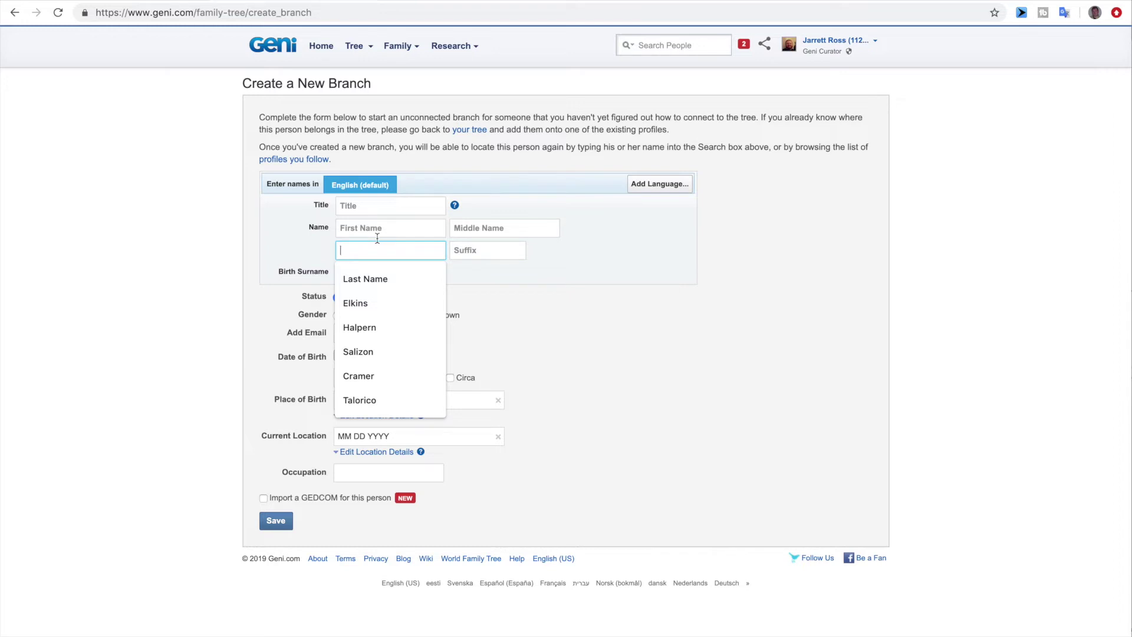
pyautogui.click(299, 239)
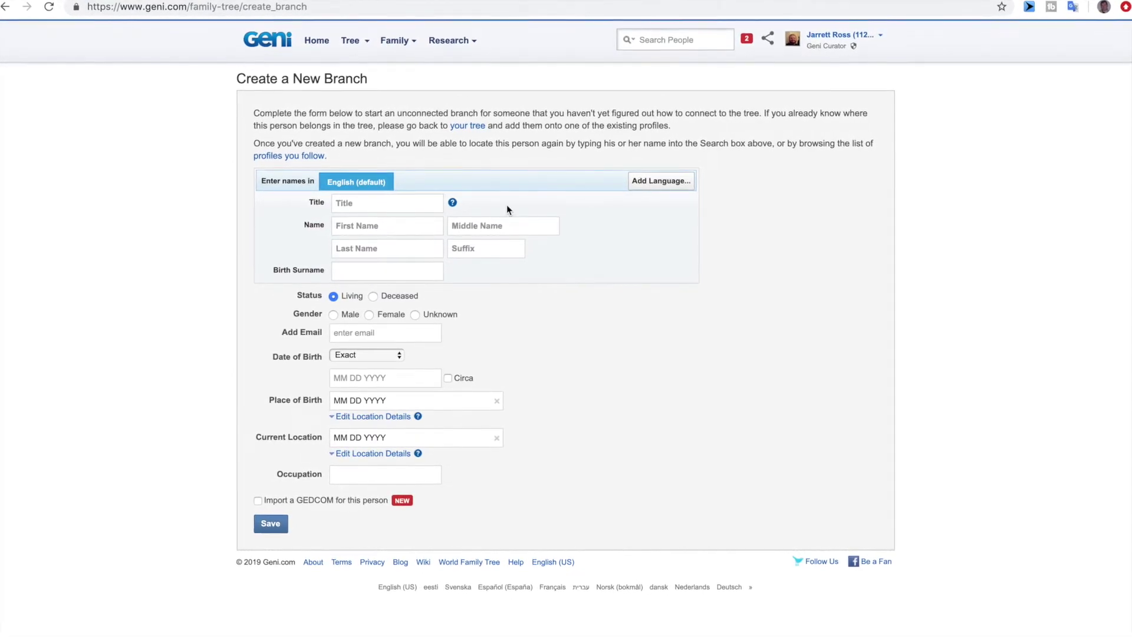
# Step: Browse the preferred and other languages available for entering the profile's names
pyautogui.click(648, 188)
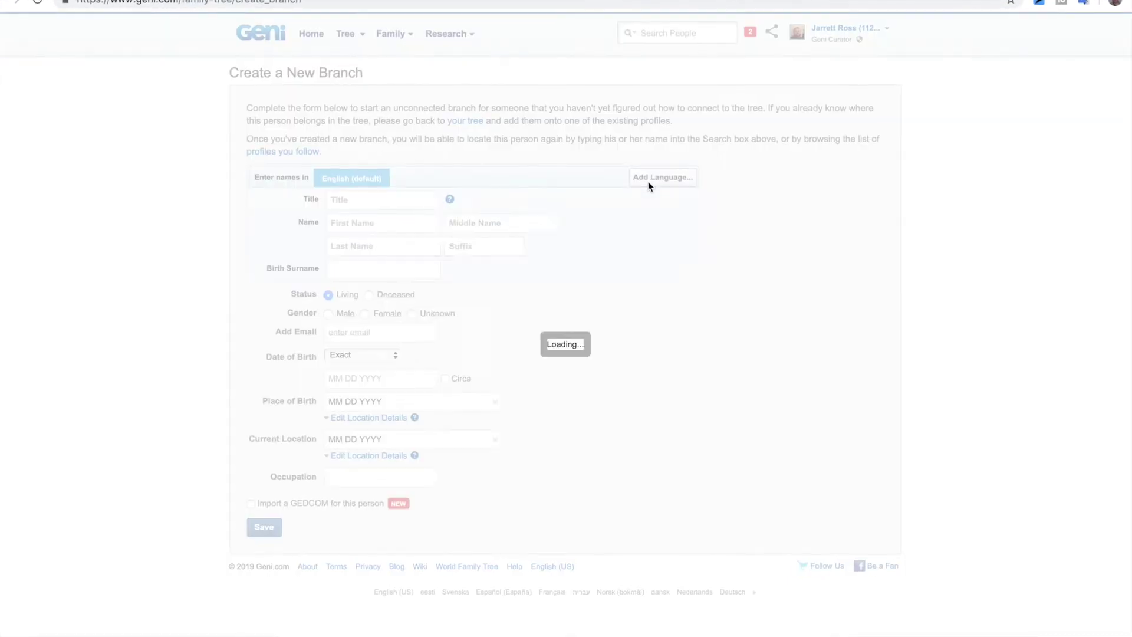
pyautogui.scroll(-3, 554, 344)
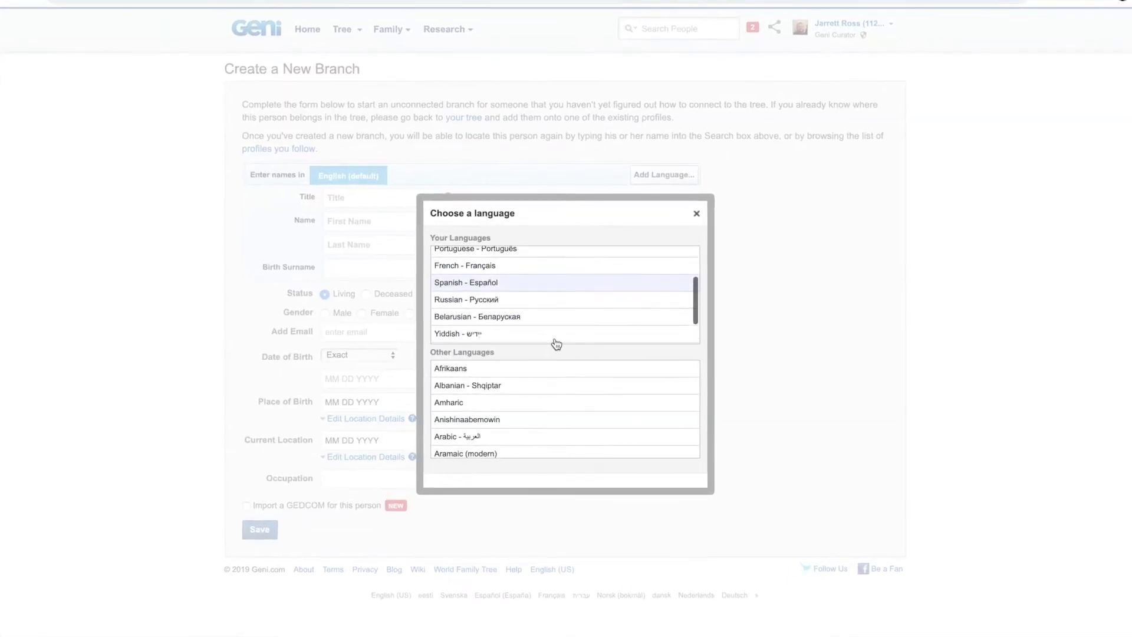
pyautogui.scroll(-5, 561, 417)
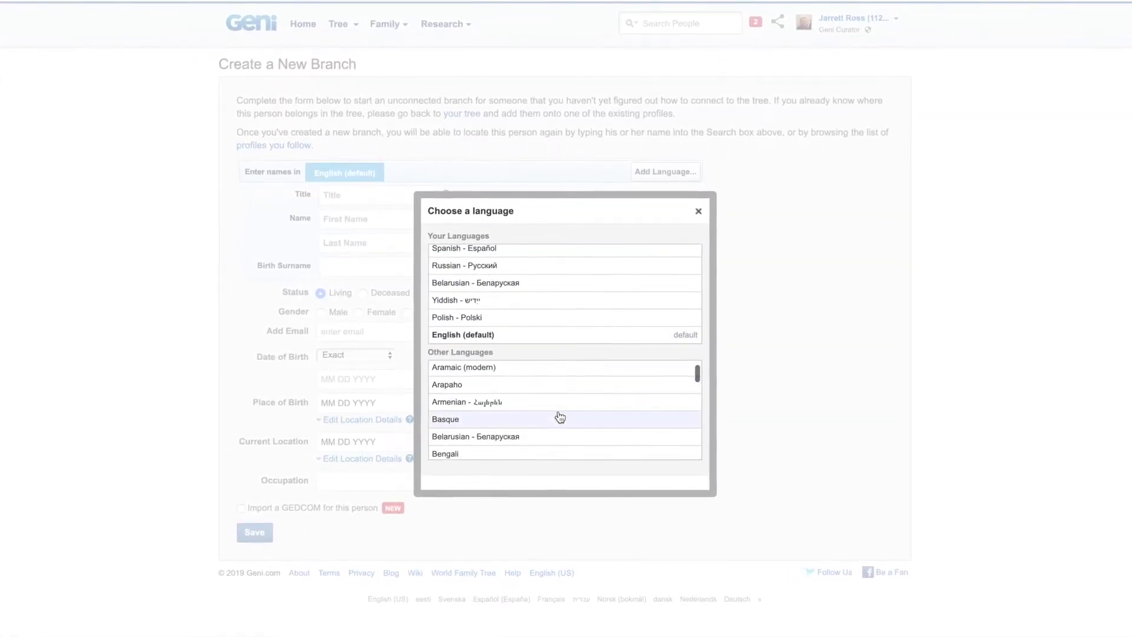
pyautogui.scroll(-10, 560, 418)
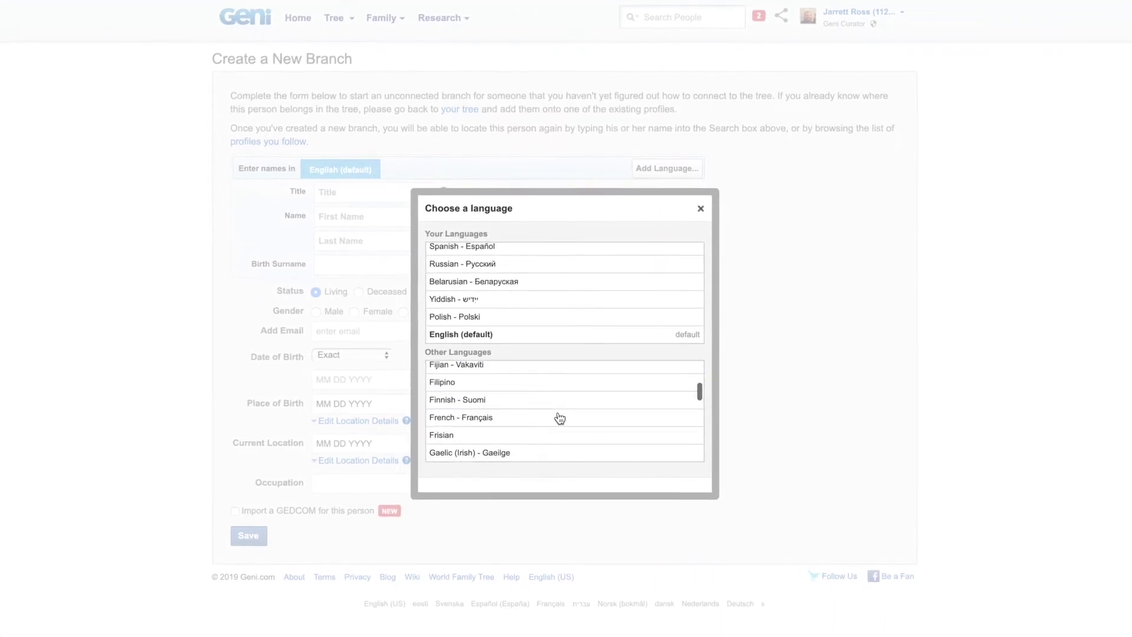
pyautogui.scroll(-20, 559, 419)
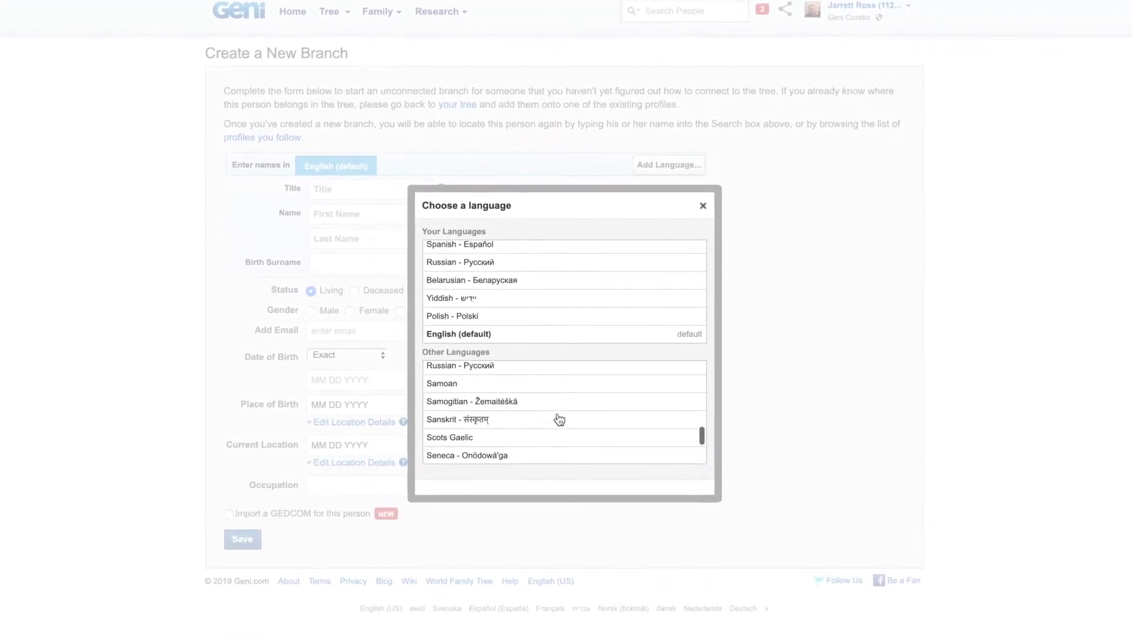
pyautogui.scroll(-3, 560, 420)
pyautogui.scroll(15, 559, 421)
pyautogui.scroll(3, 560, 420)
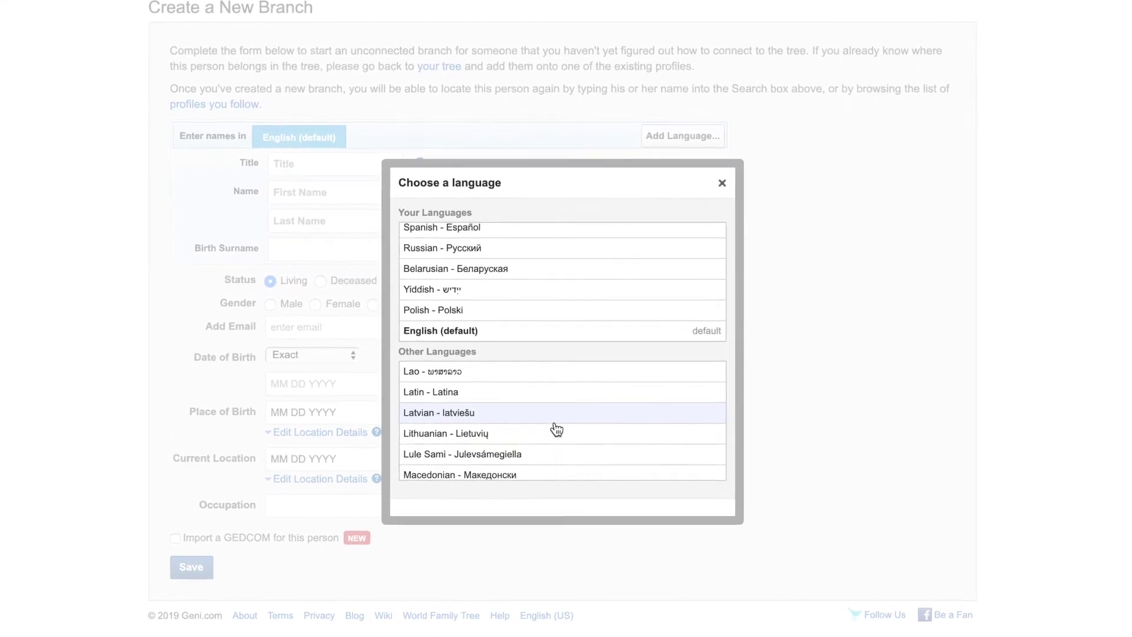
pyautogui.scroll(10, 557, 430)
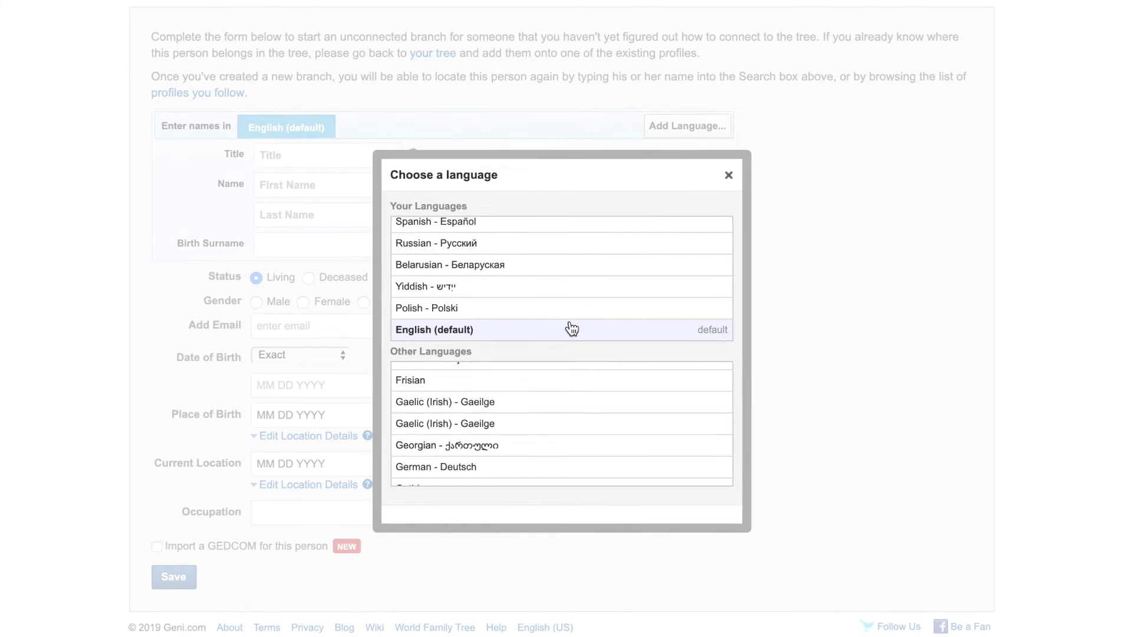
pyautogui.scroll(5, 571, 329)
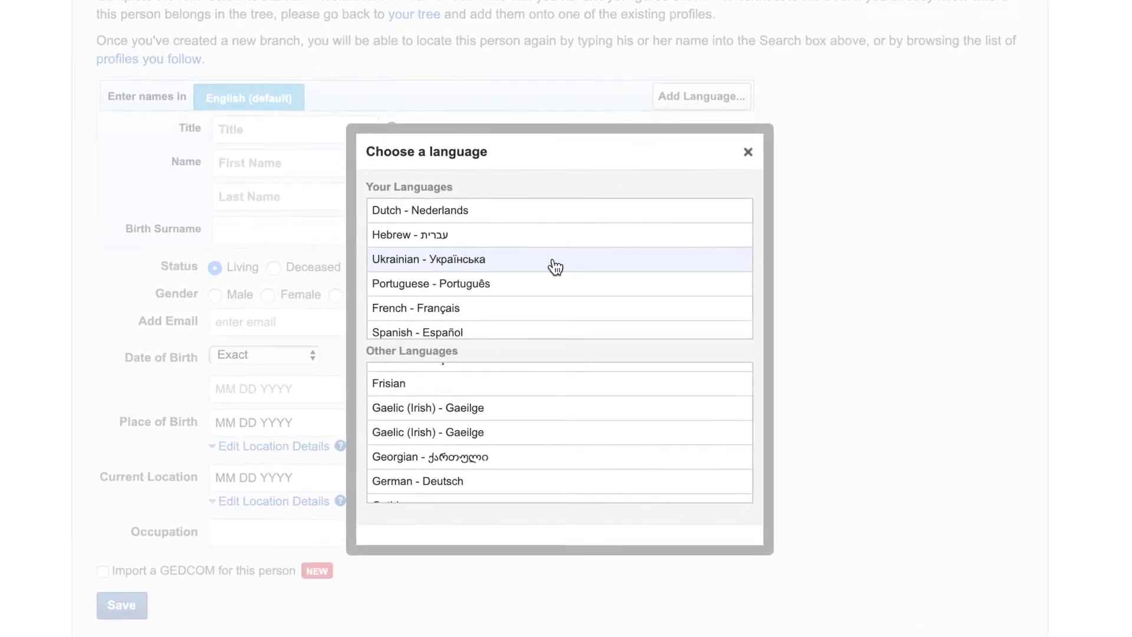
pyautogui.scroll(-3, 554, 265)
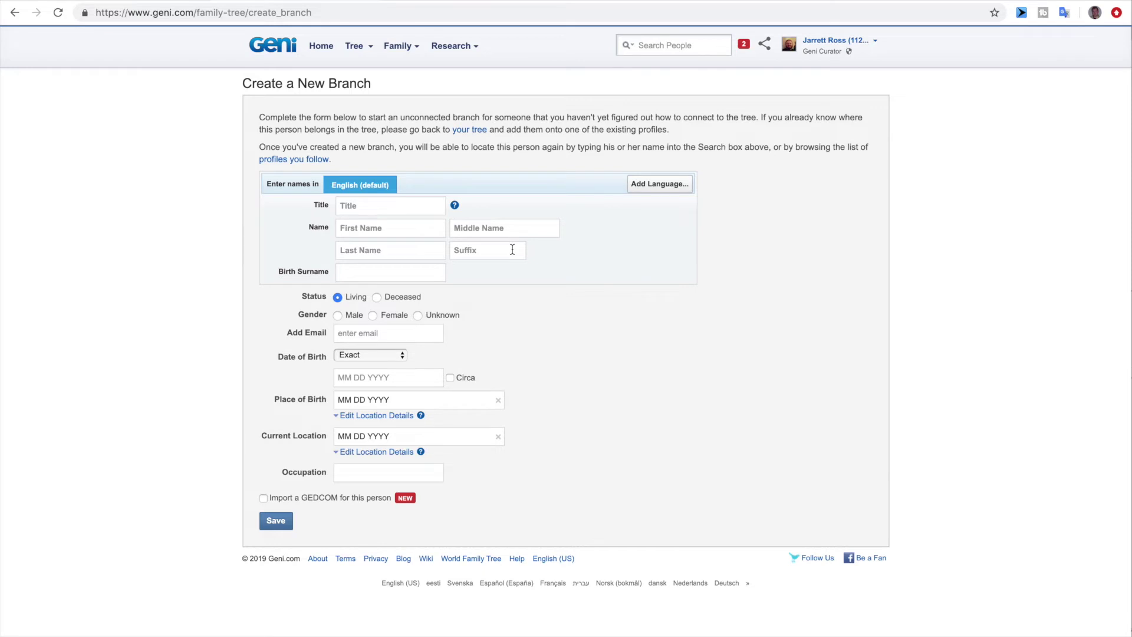
# Step: Add Hebrew as an additional language for entering the new profile's names
pyautogui.click(673, 188)
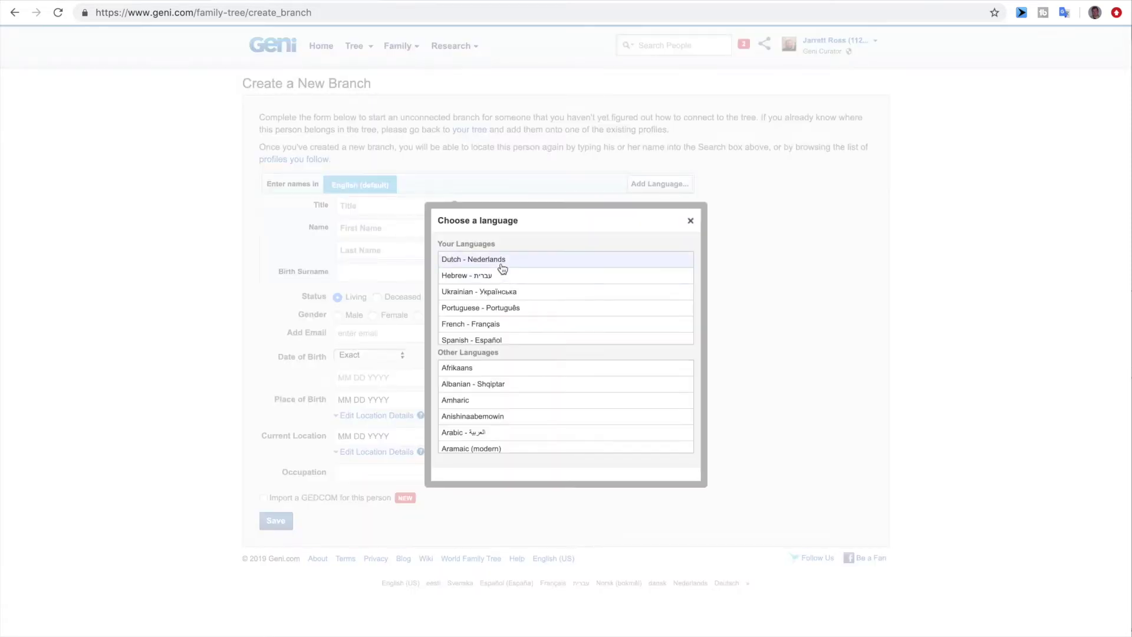
pyautogui.click(482, 277)
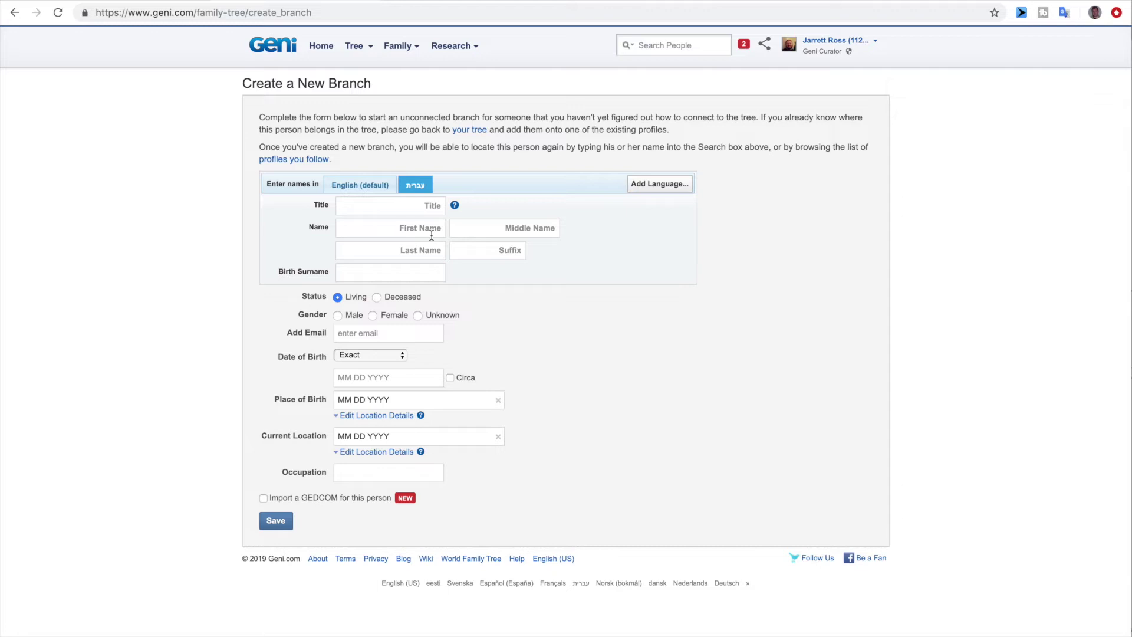
# Step: Return the name entry to English (default) and examine the first name, last name, birth surname and middle name fields
pyautogui.click(362, 187)
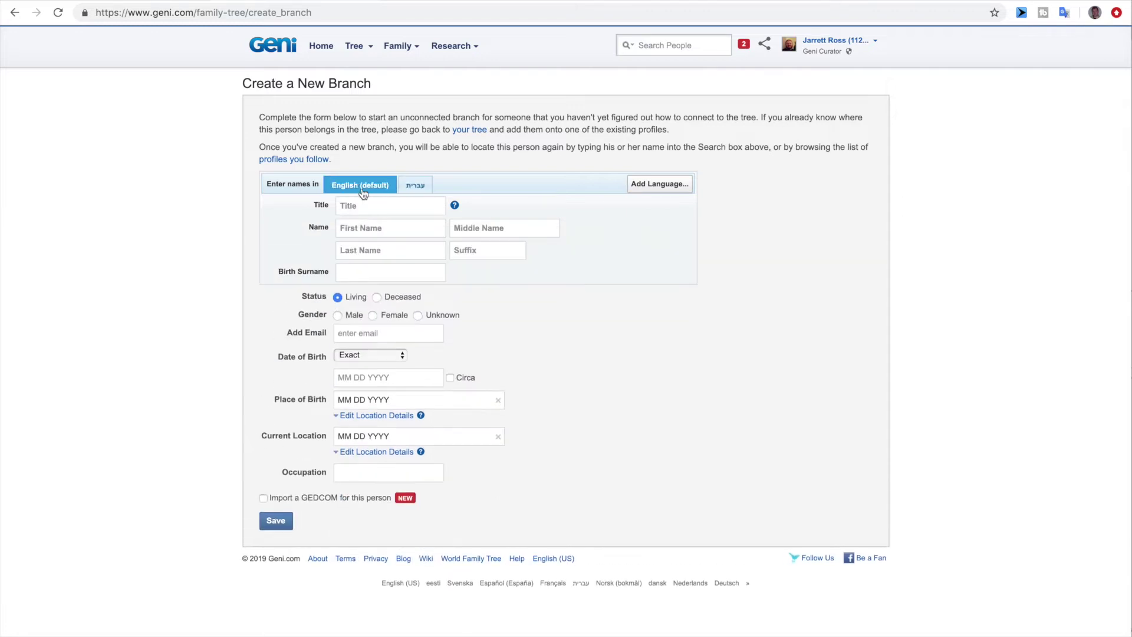
pyautogui.click(404, 228)
pyautogui.click(544, 272)
pyautogui.click(392, 252)
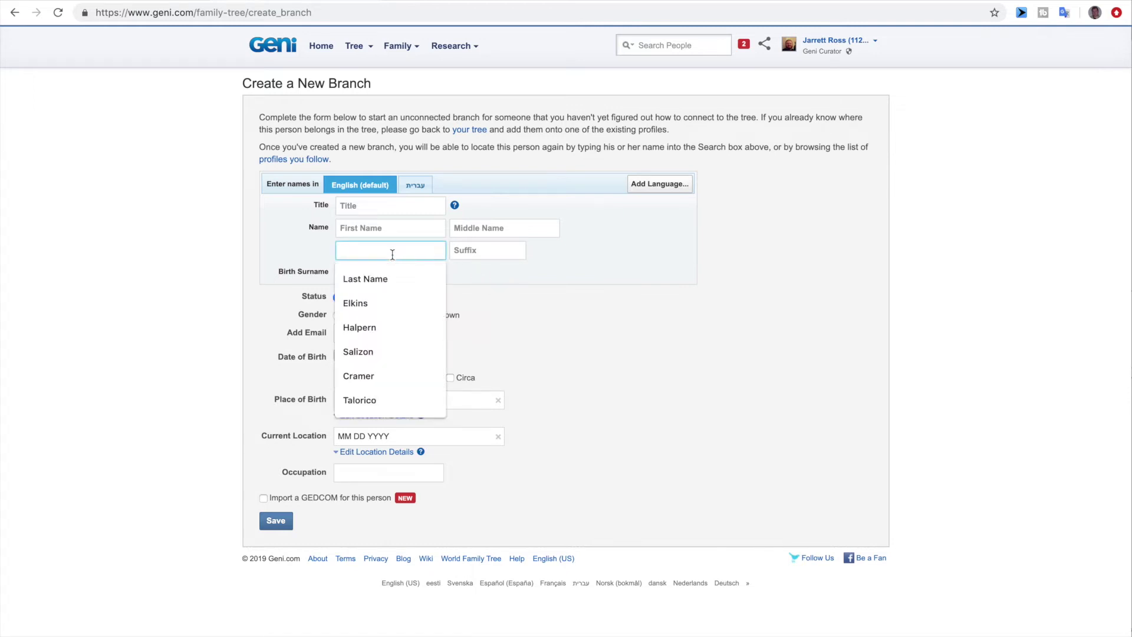
pyautogui.click(504, 273)
pyautogui.click(405, 268)
pyautogui.click(529, 281)
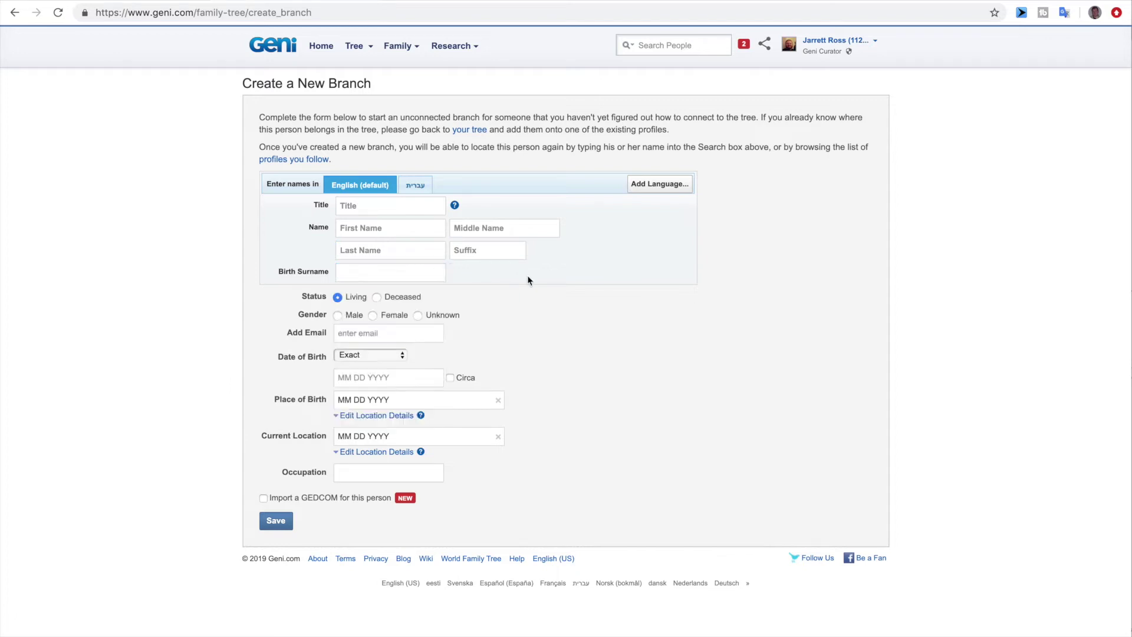
pyautogui.click(520, 226)
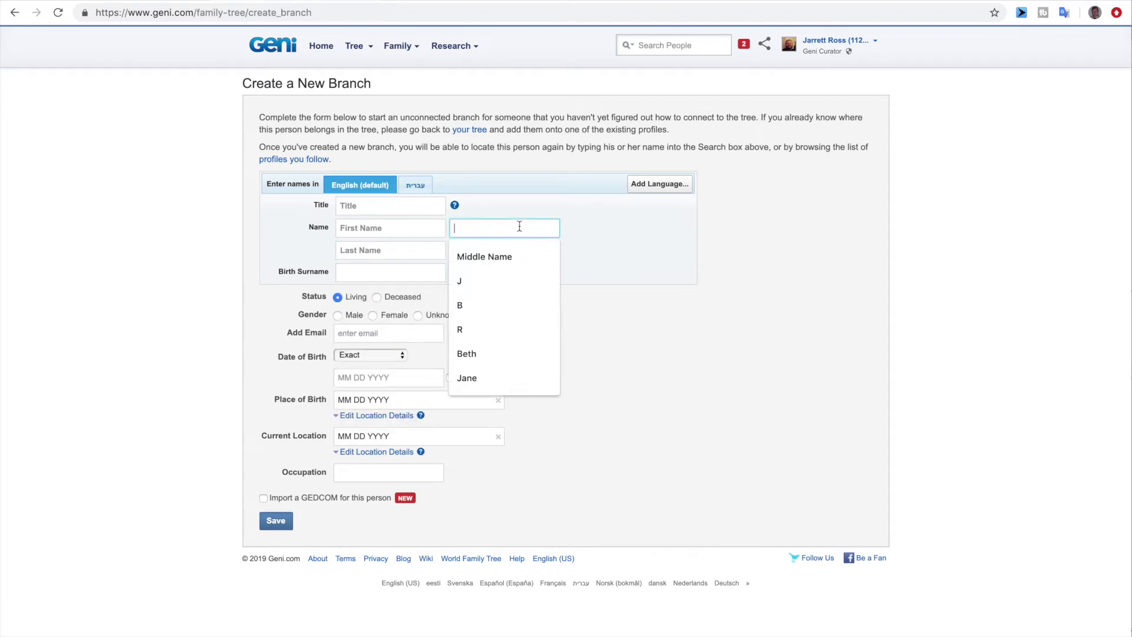
pyautogui.click(616, 238)
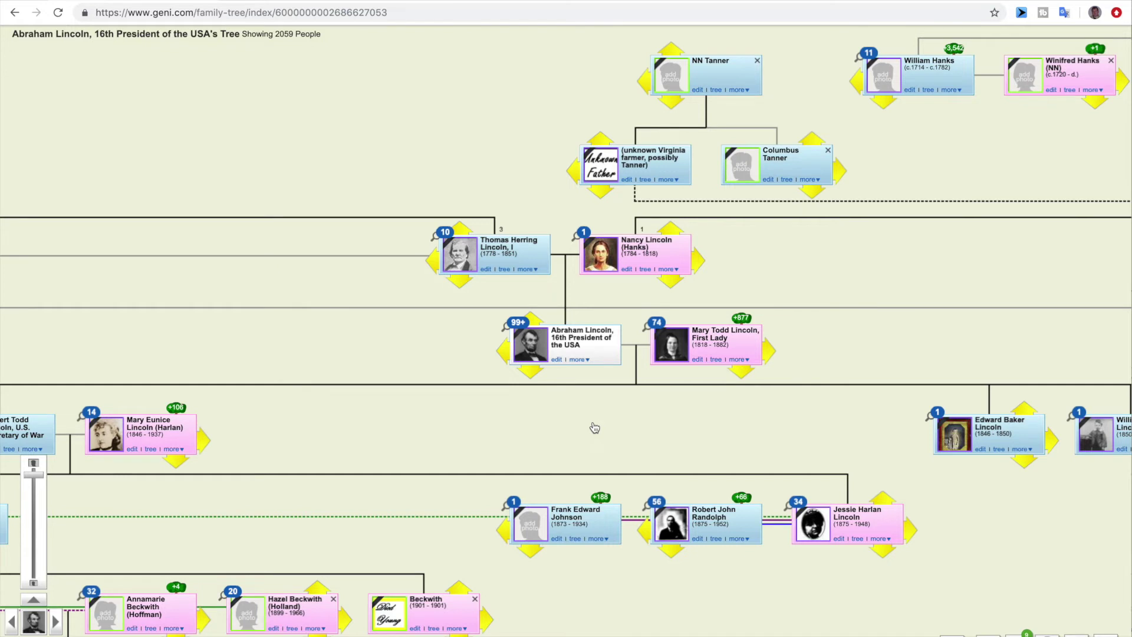
pyautogui.click(559, 360)
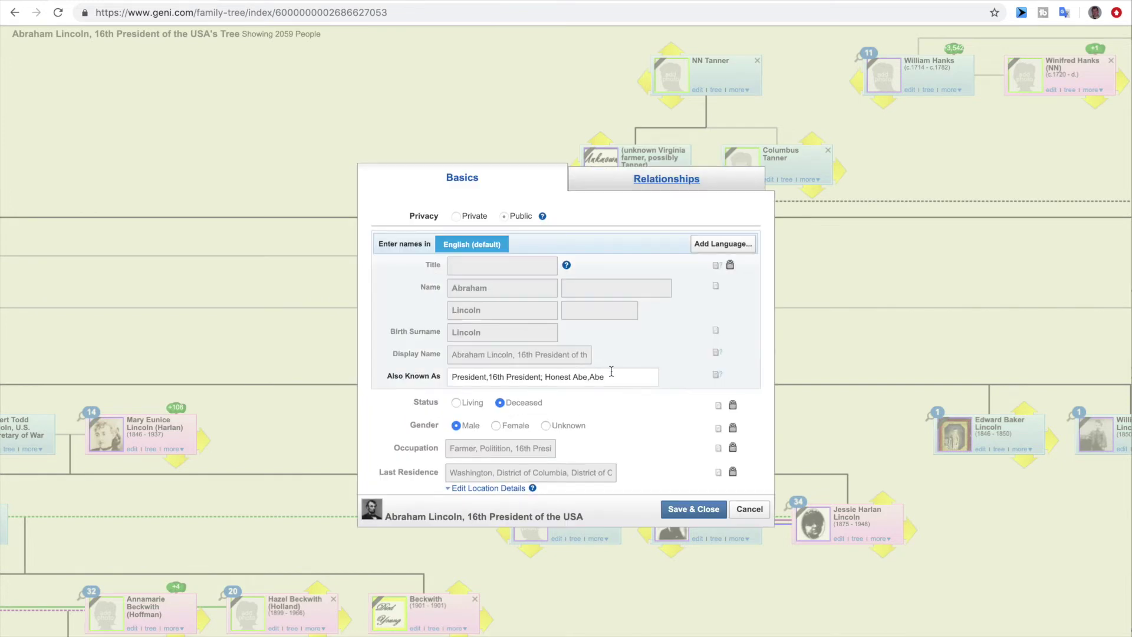
pyautogui.scroll(-1, 611, 369)
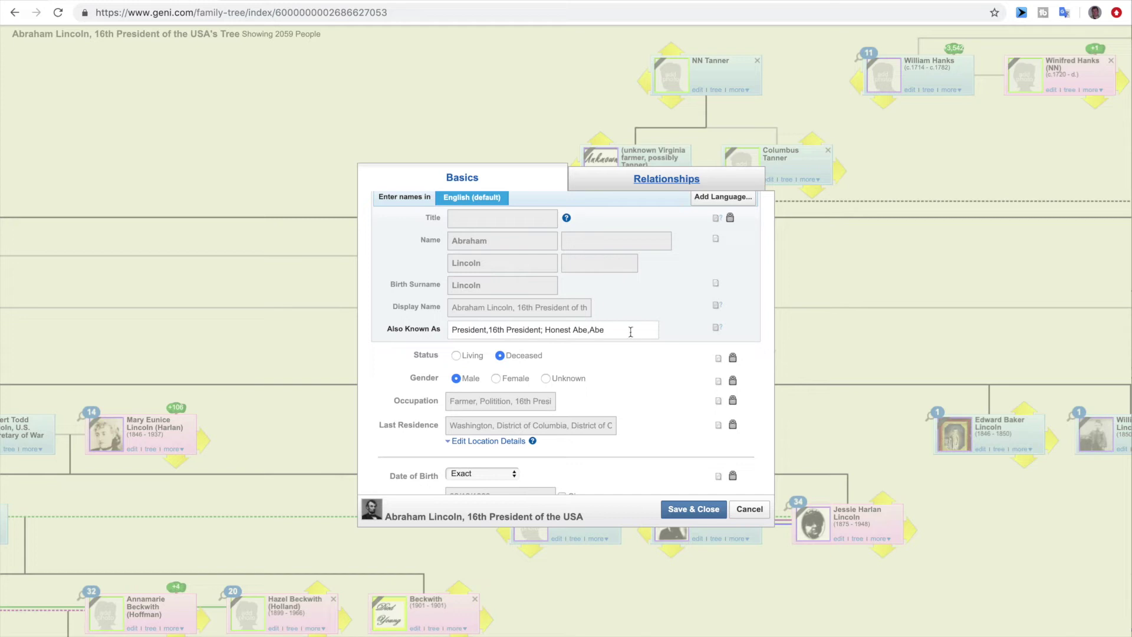
pyautogui.scroll(1, 647, 334)
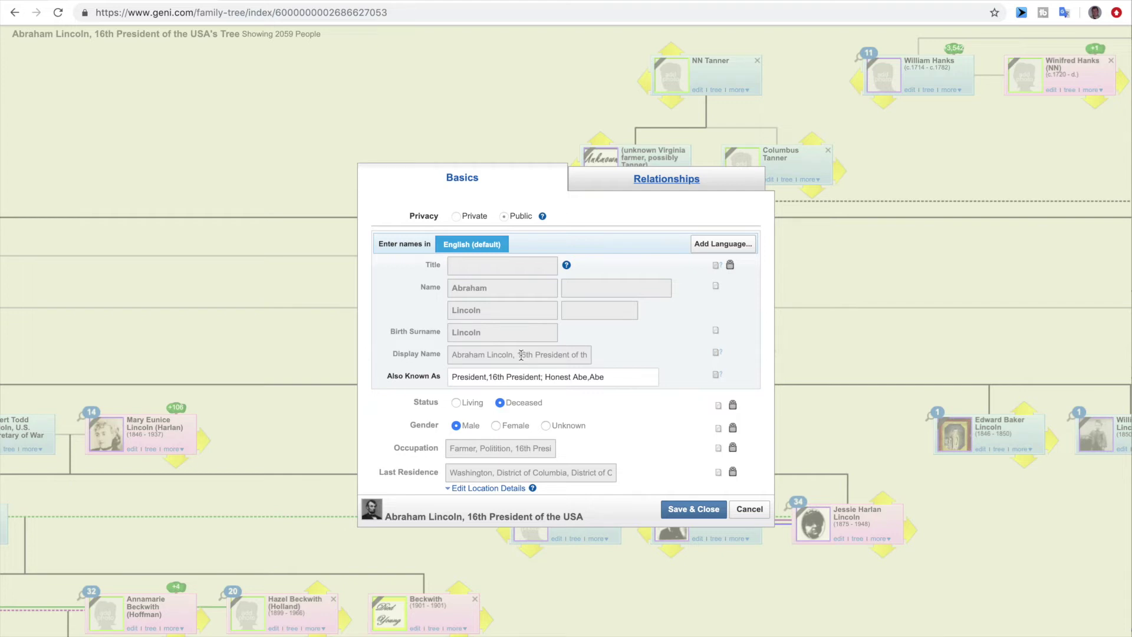
pyautogui.scroll(-1, 549, 348)
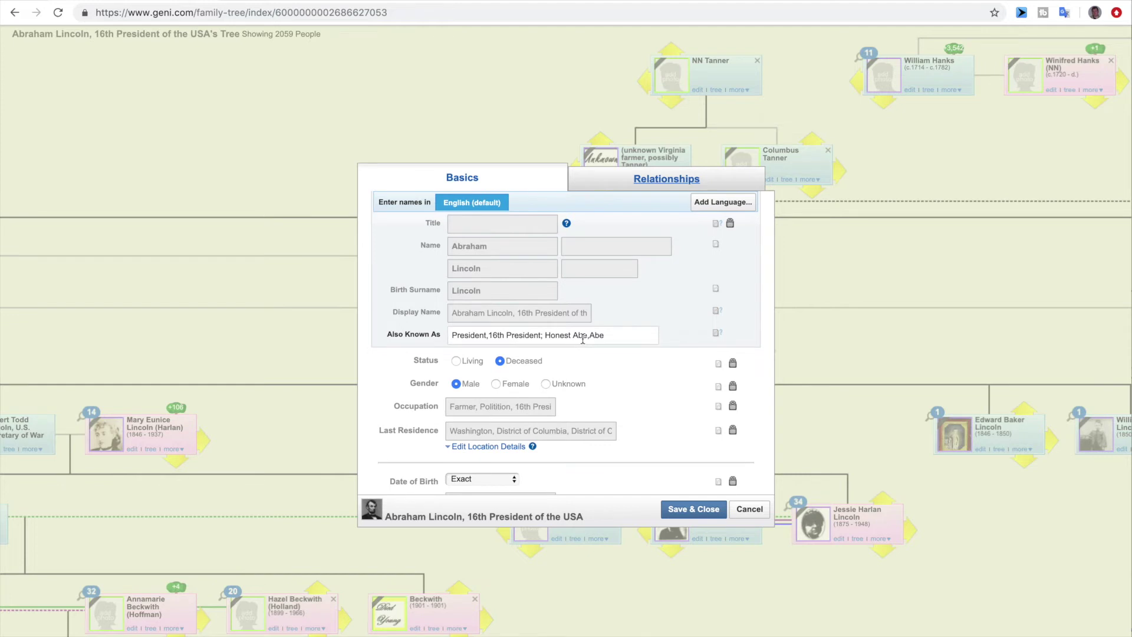
pyautogui.click(488, 337)
pyautogui.press('BackSpace')
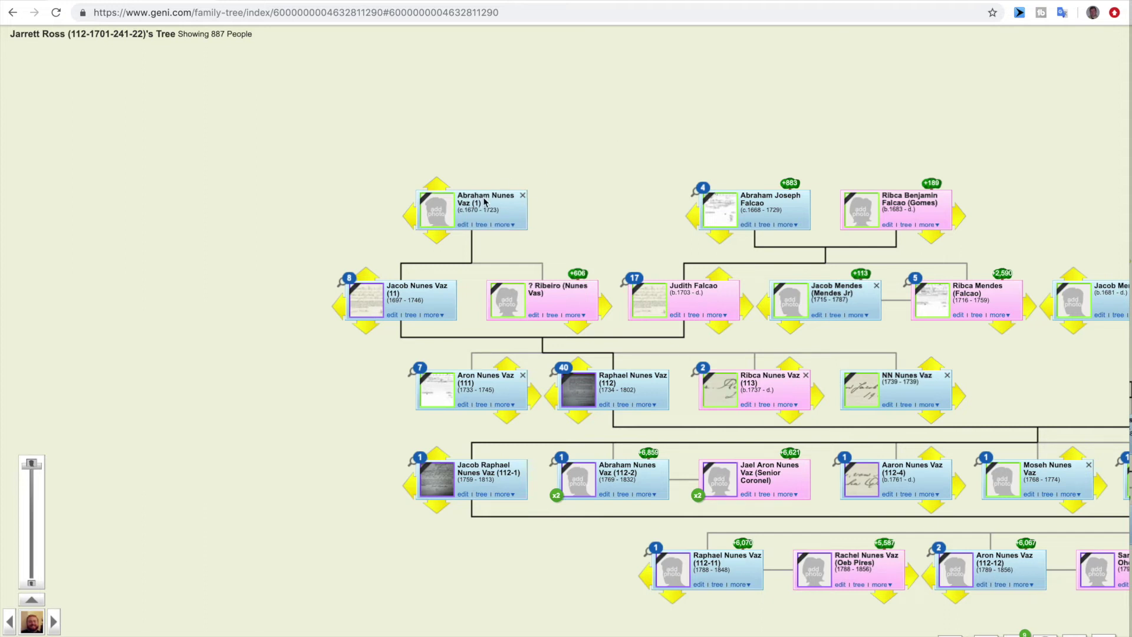
# Step: Open the ancestor numbered (1) for editing and examine the numbered Display Name and the custom family number system field
pyautogui.click(464, 226)
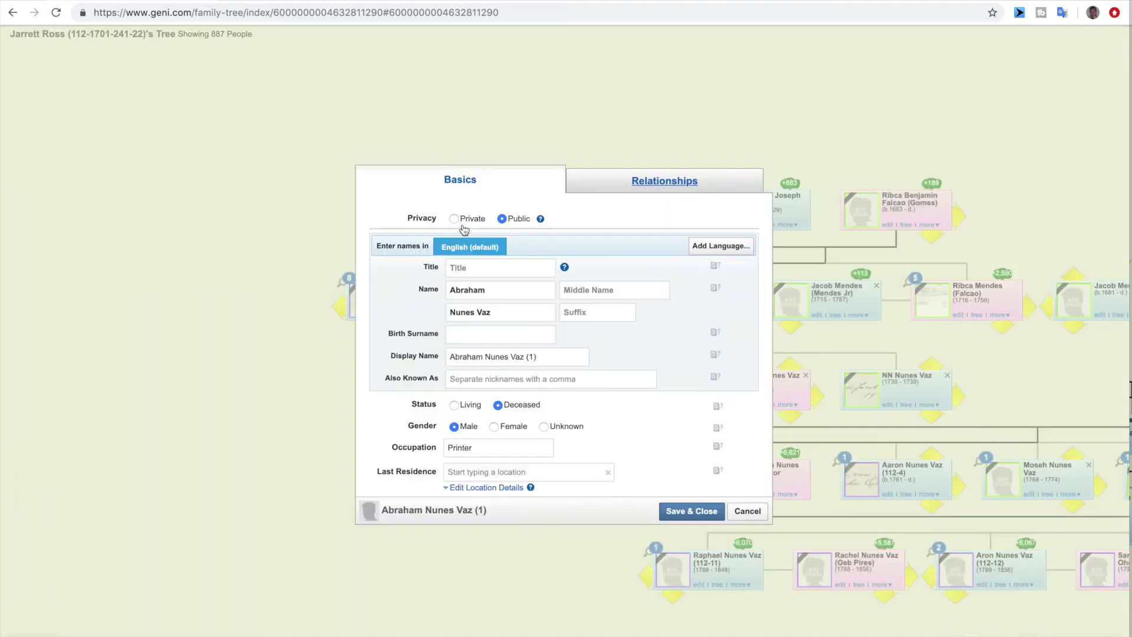
pyautogui.tripleClick(539, 358)
pyautogui.click(533, 358)
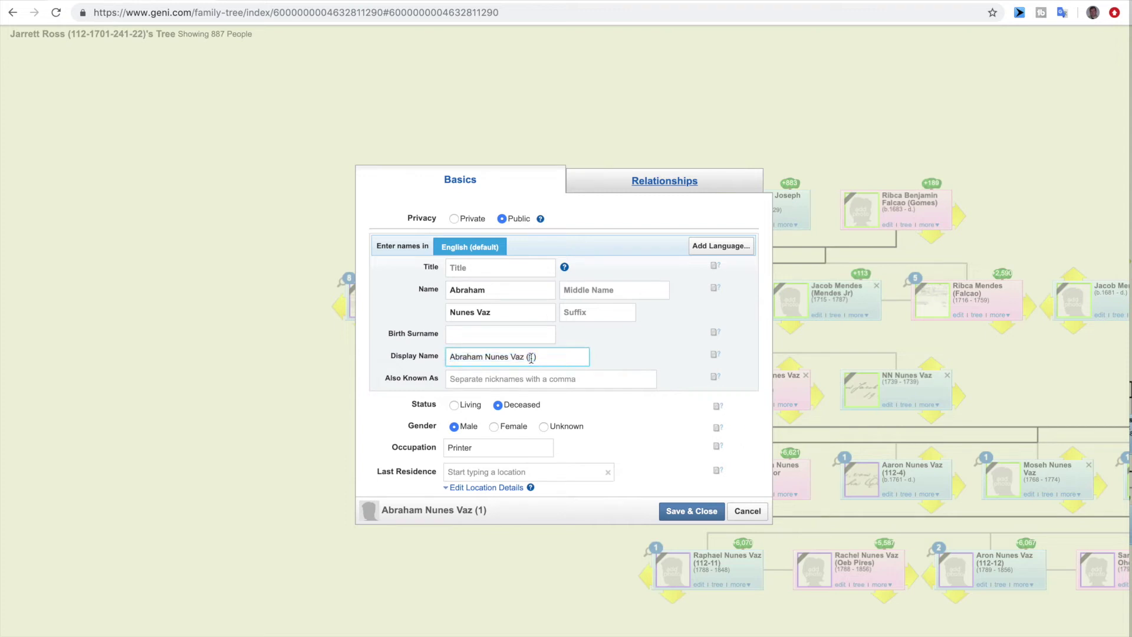
pyautogui.click(559, 358)
pyautogui.scroll(-10, 560, 359)
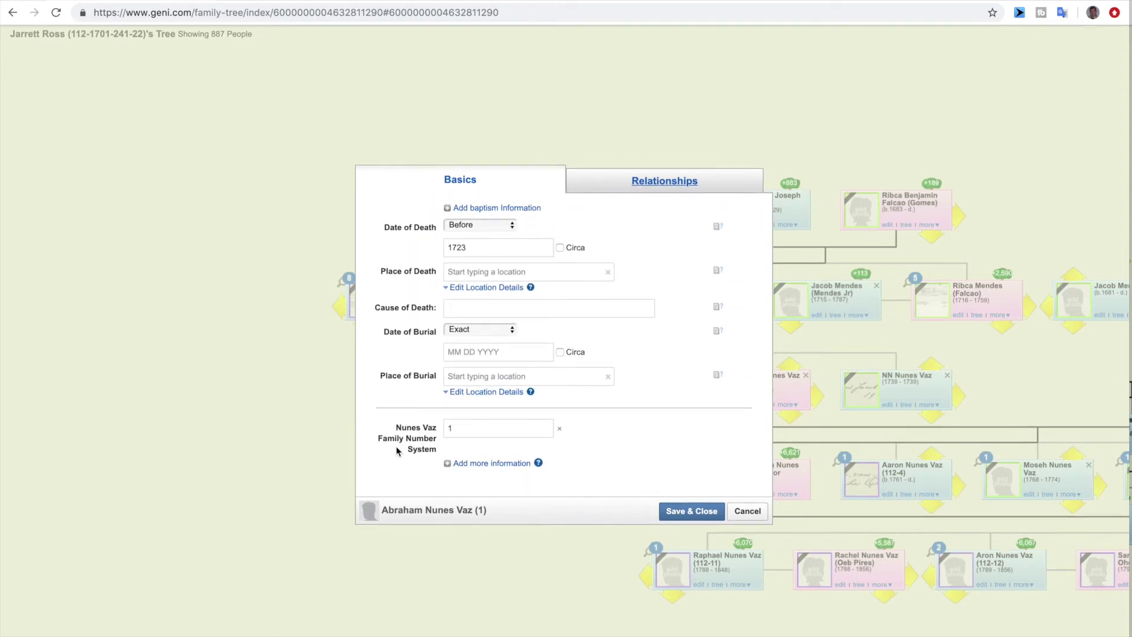
pyautogui.click(475, 429)
pyautogui.click(481, 464)
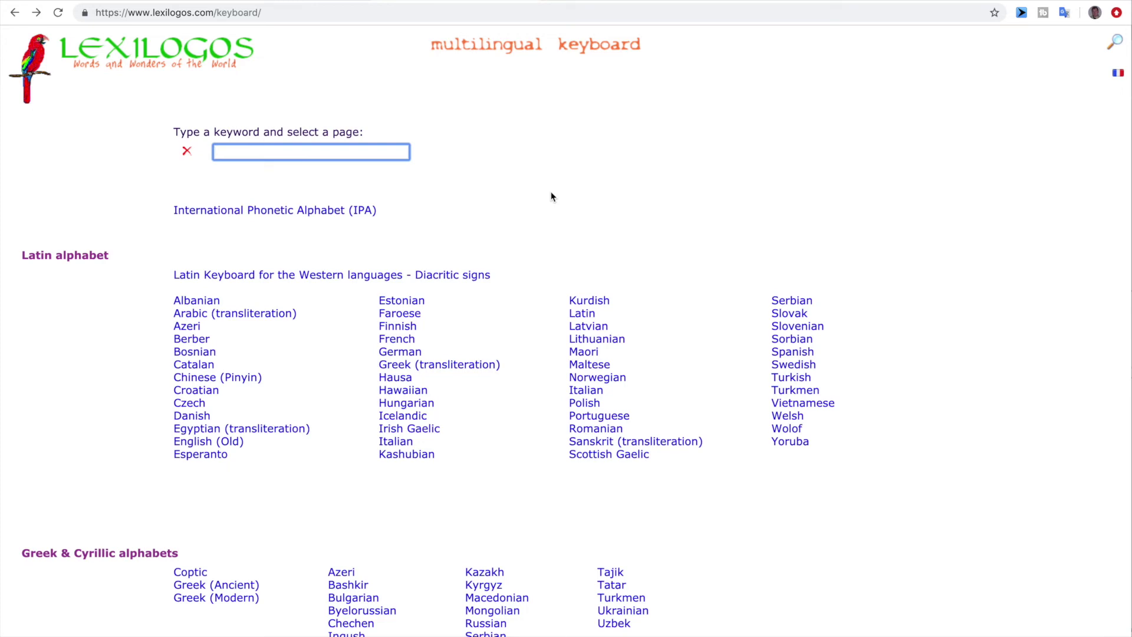
# Step: Examine the web address of the Lexilogos multilingual keyboard and browse its languages grouped by alphabet
pyautogui.click(272, 12)
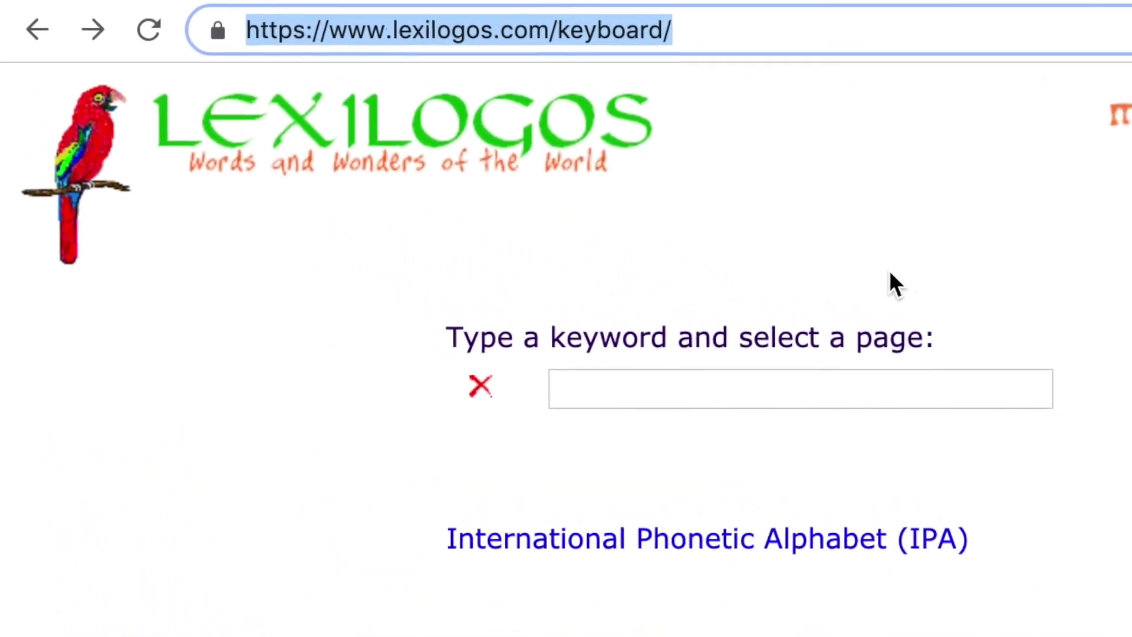
pyautogui.click(503, 145)
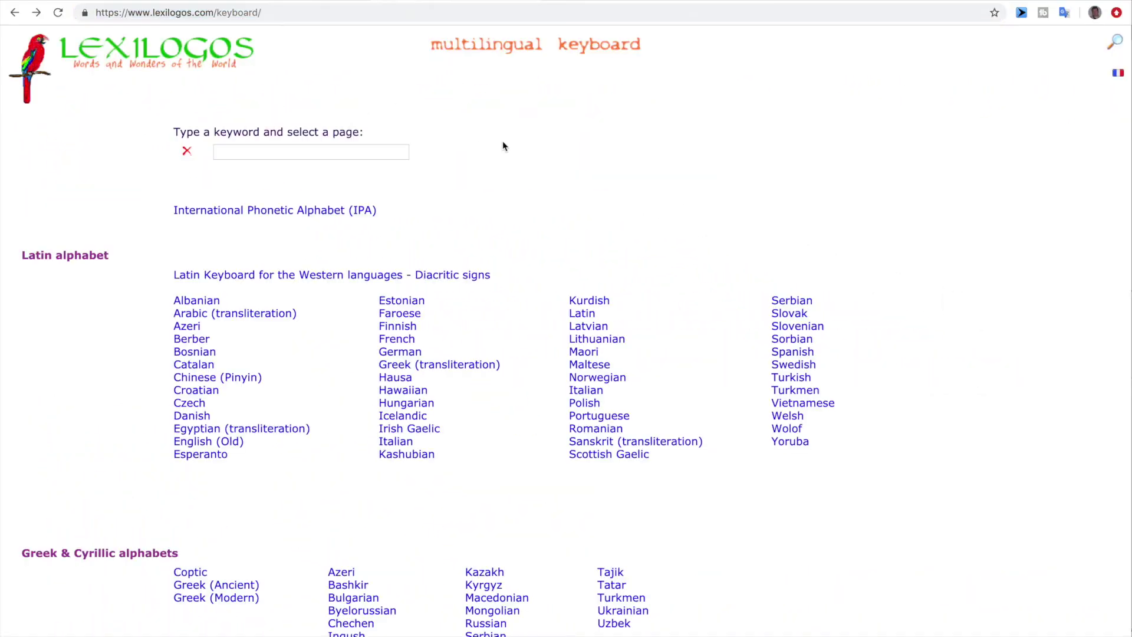
pyautogui.scroll(-3, 503, 146)
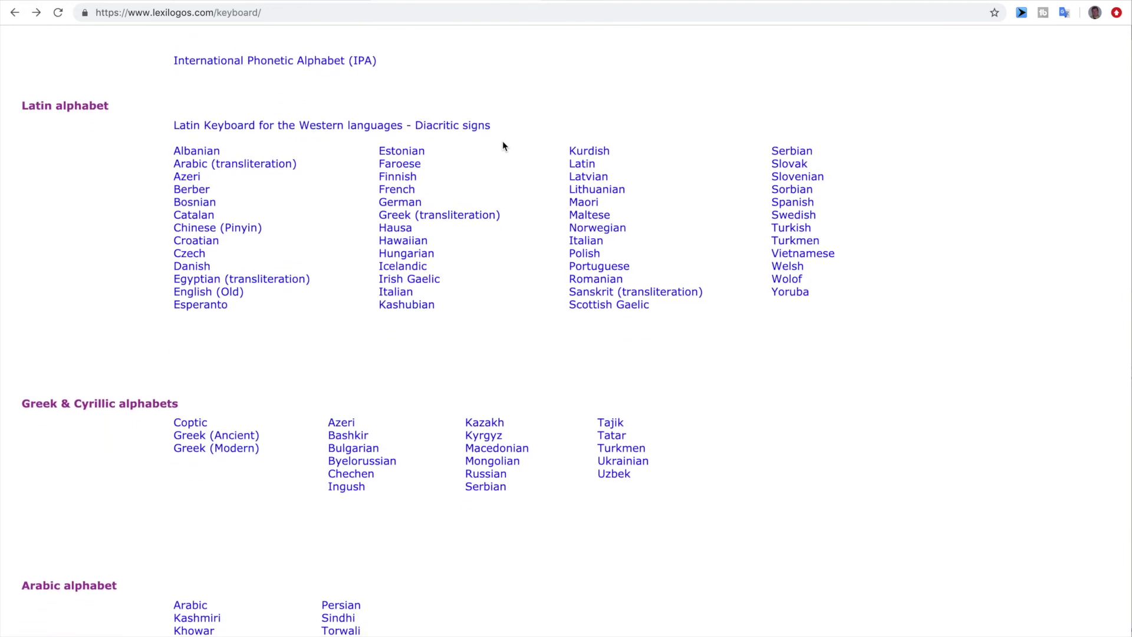
pyautogui.scroll(-1, 502, 146)
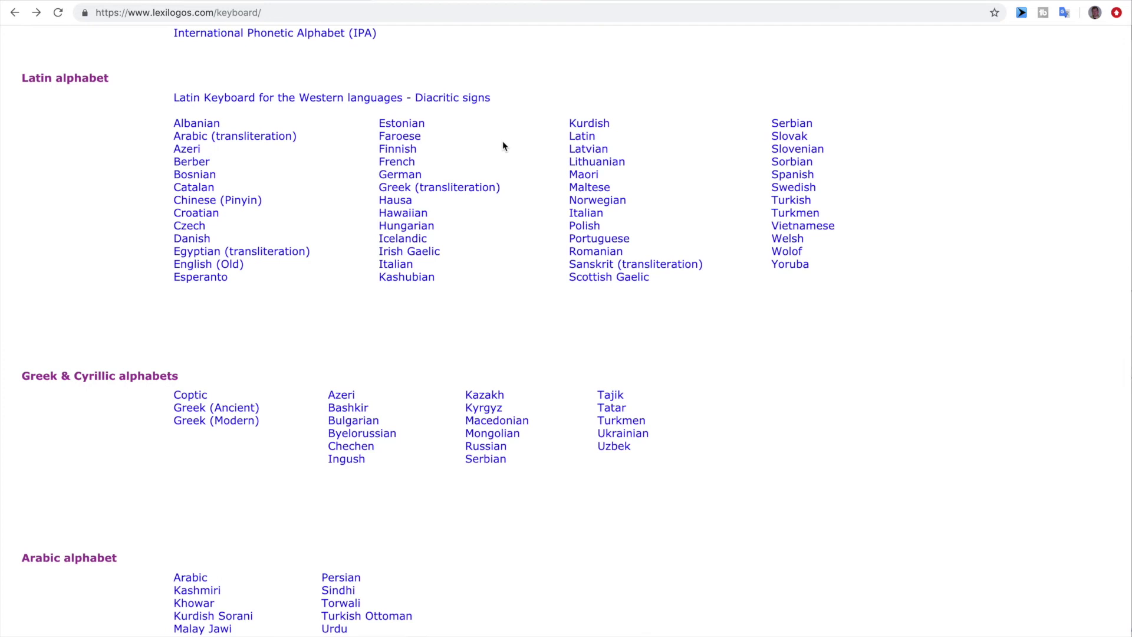
pyautogui.scroll(-8, 503, 146)
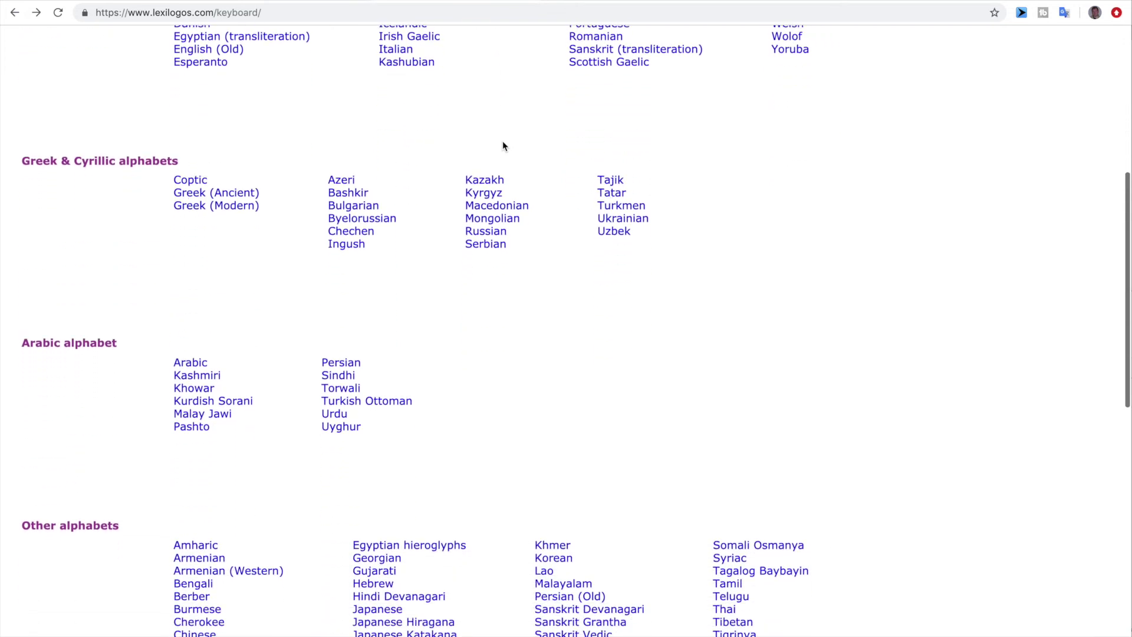
pyautogui.scroll(1, 522, 269)
pyautogui.scroll(4, 521, 266)
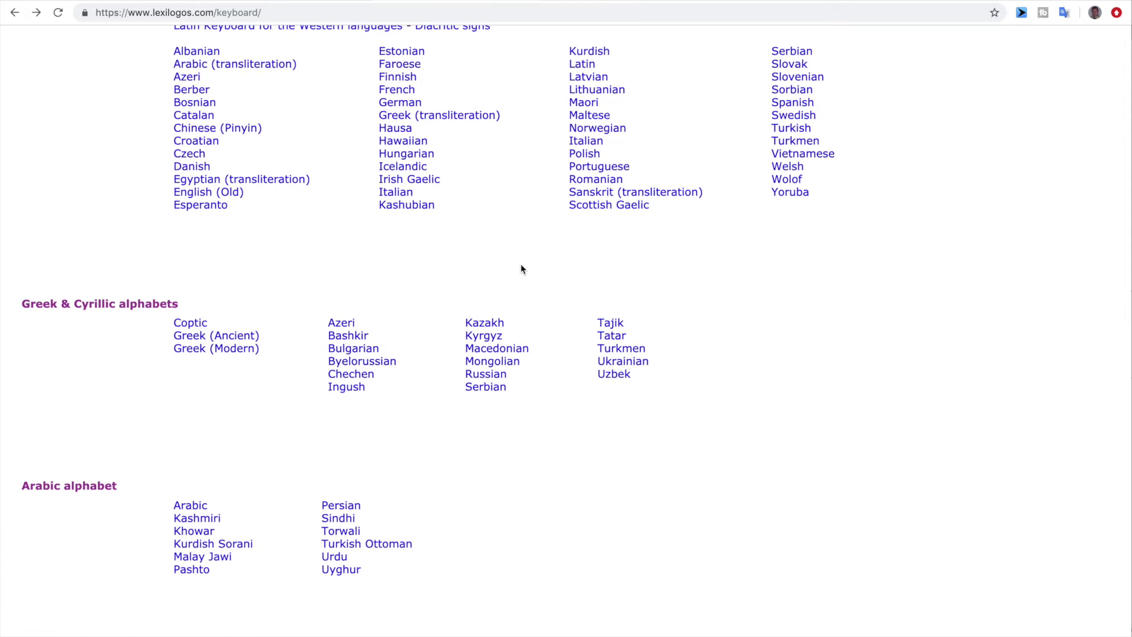
# Step: Open the German keyboard, examine its special characters and input instructions, and return to the language index
pyautogui.click(411, 104)
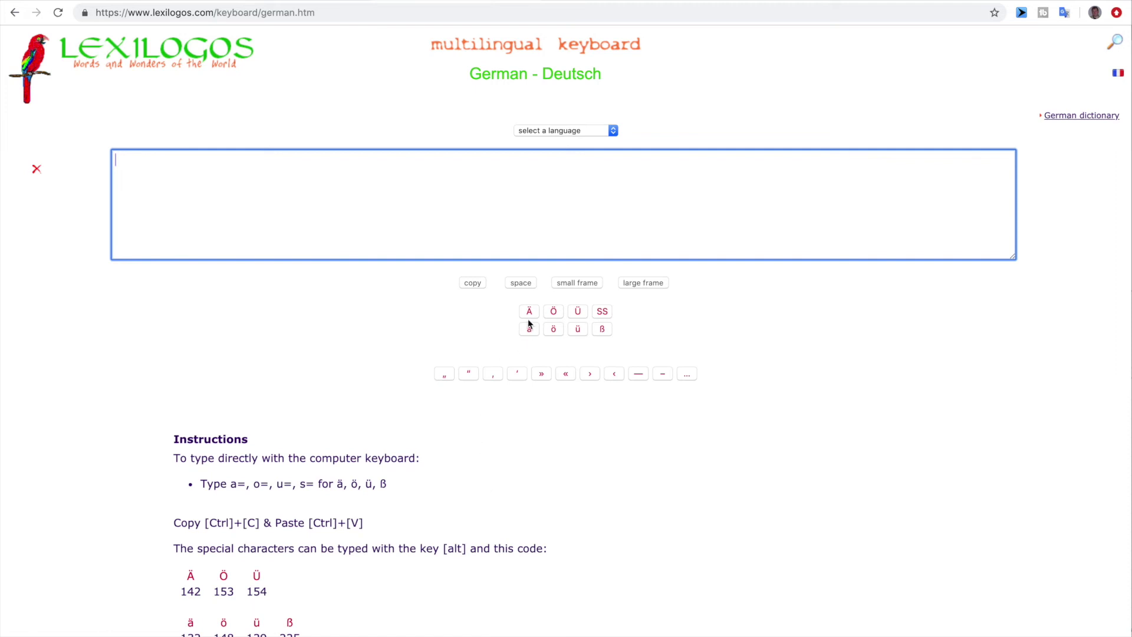
pyautogui.scroll(-2, 490, 473)
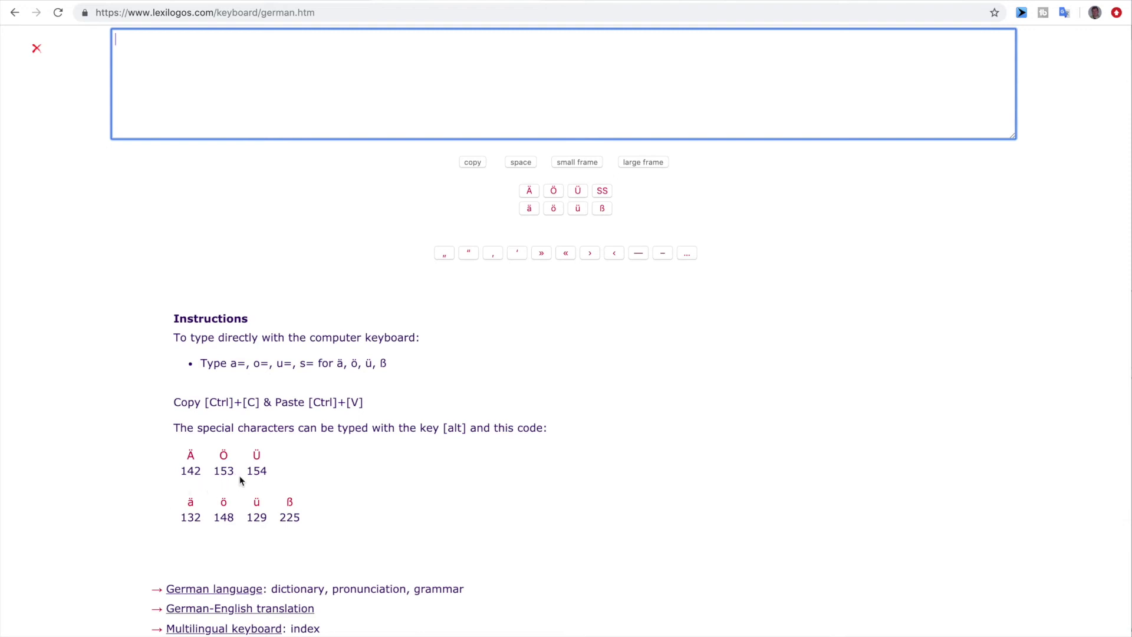
pyautogui.scroll(1, 273, 472)
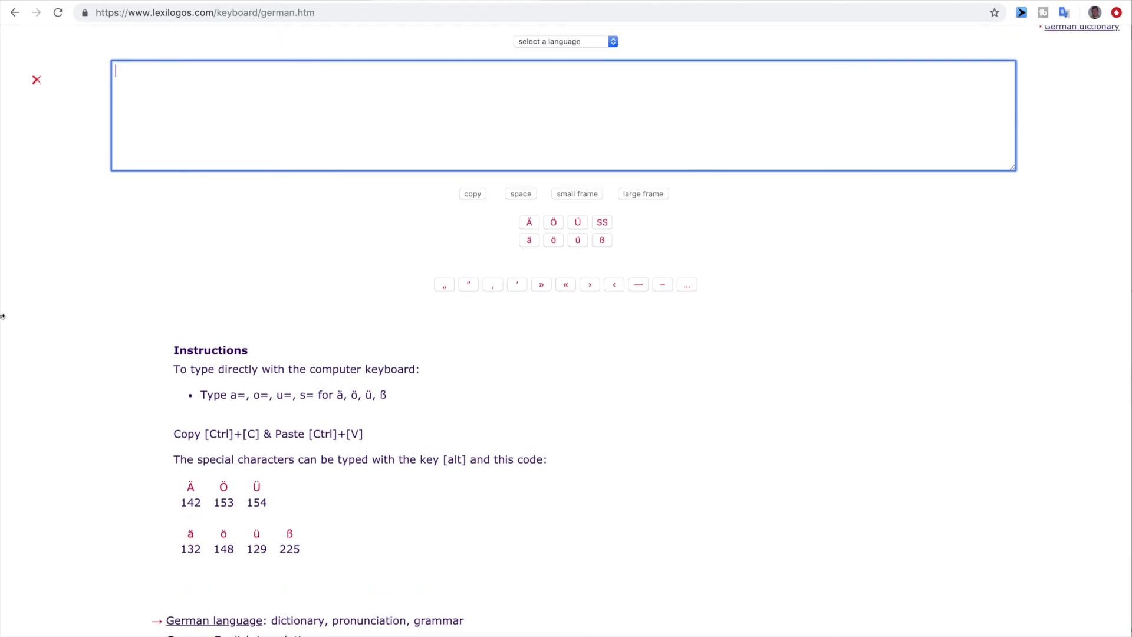
pyautogui.click(15, 12)
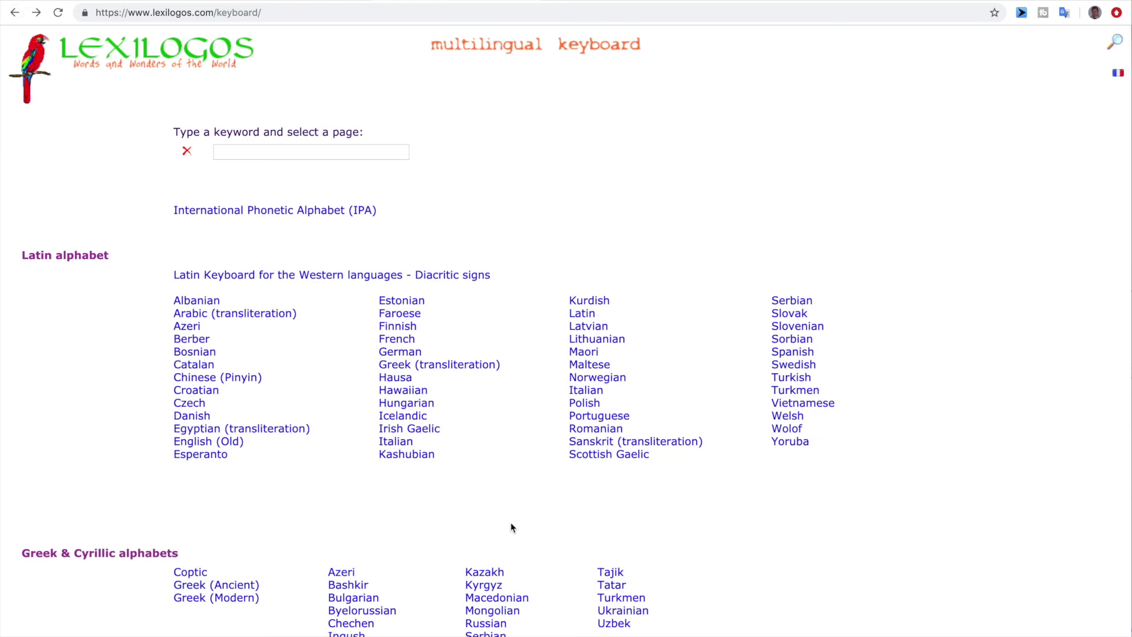
# Step: Open the Russian keyboard and examine the Cyrillic letters with their Latin equivalents and the old Russian characters
pyautogui.scroll(-5, 512, 528)
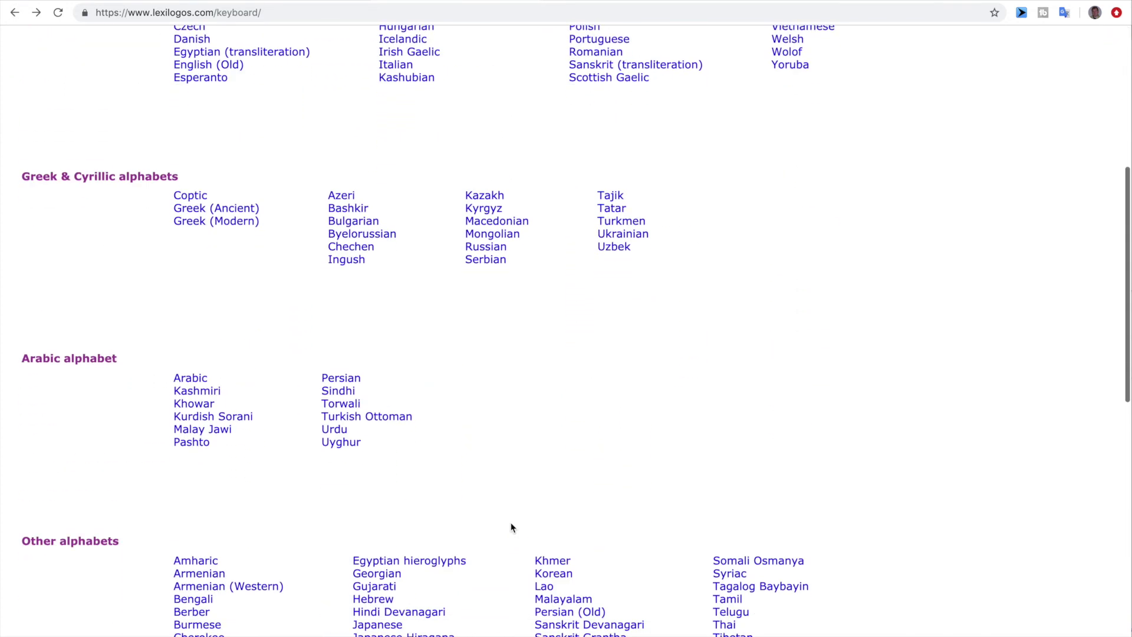
pyautogui.scroll(2, 512, 528)
pyautogui.click(485, 422)
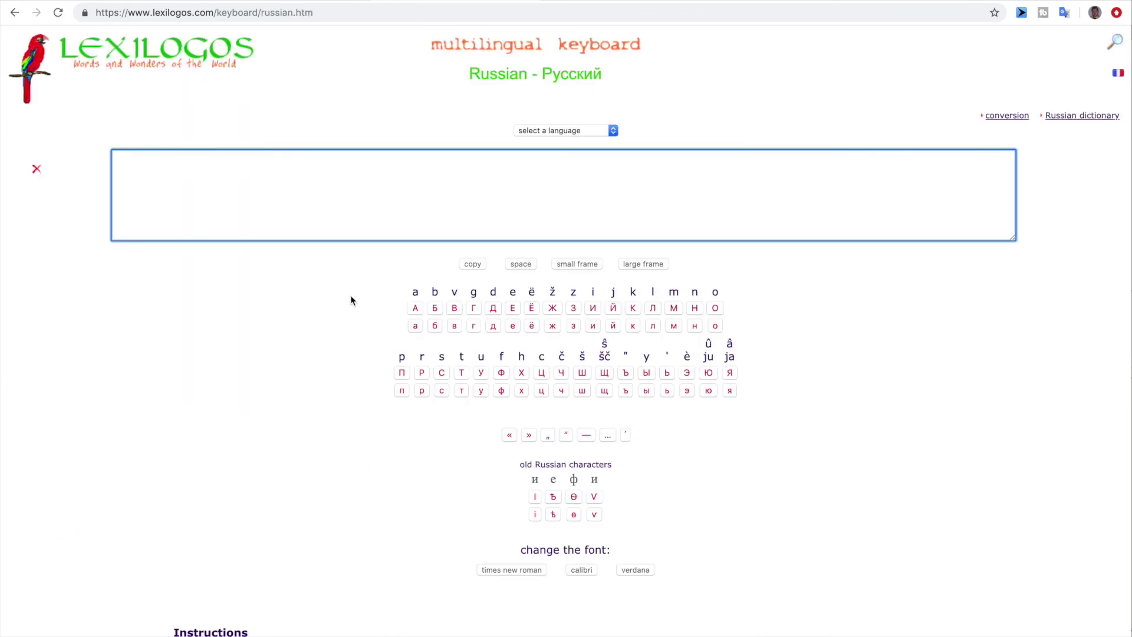
pyautogui.moveTo(350, 300); pyautogui.dragTo(784, 435)
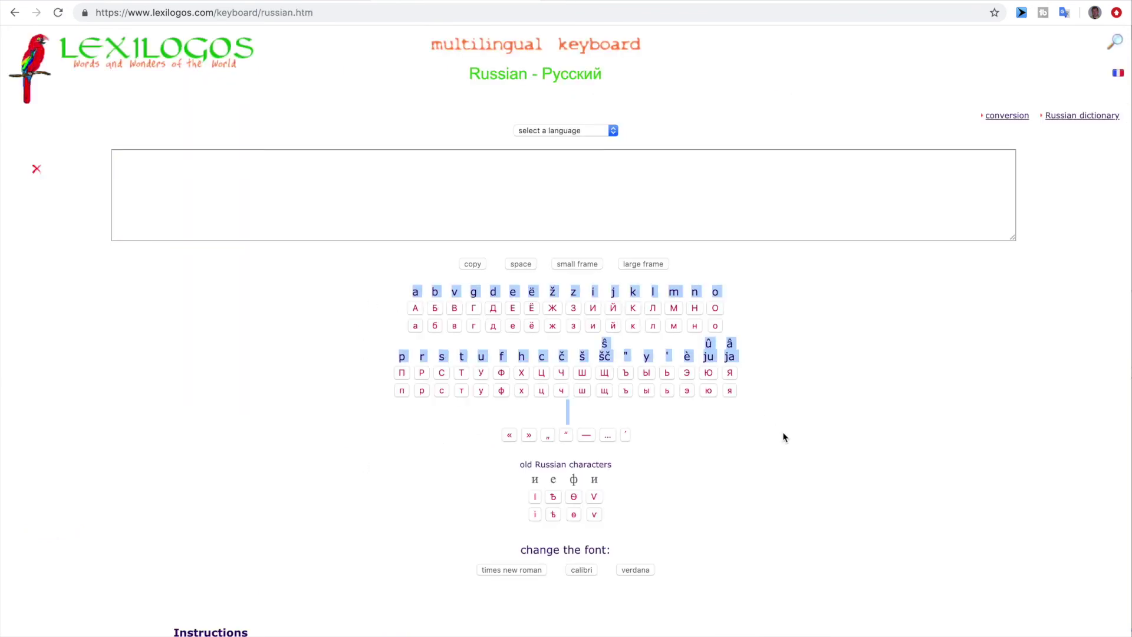
pyautogui.click(774, 416)
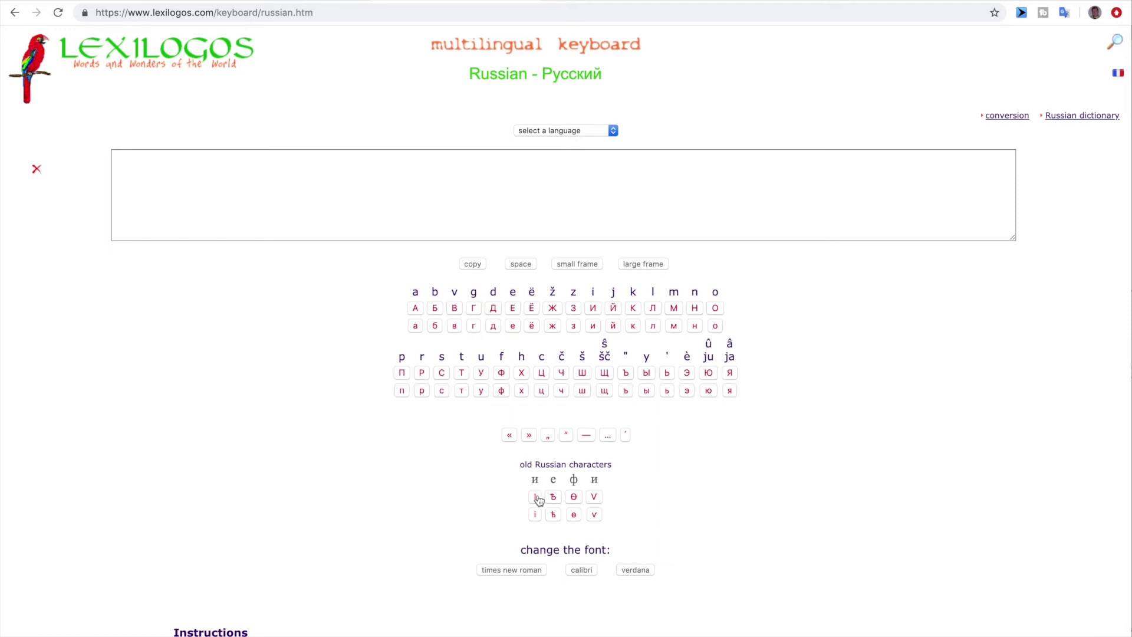
pyautogui.moveTo(523, 466); pyautogui.dragTo(628, 473)
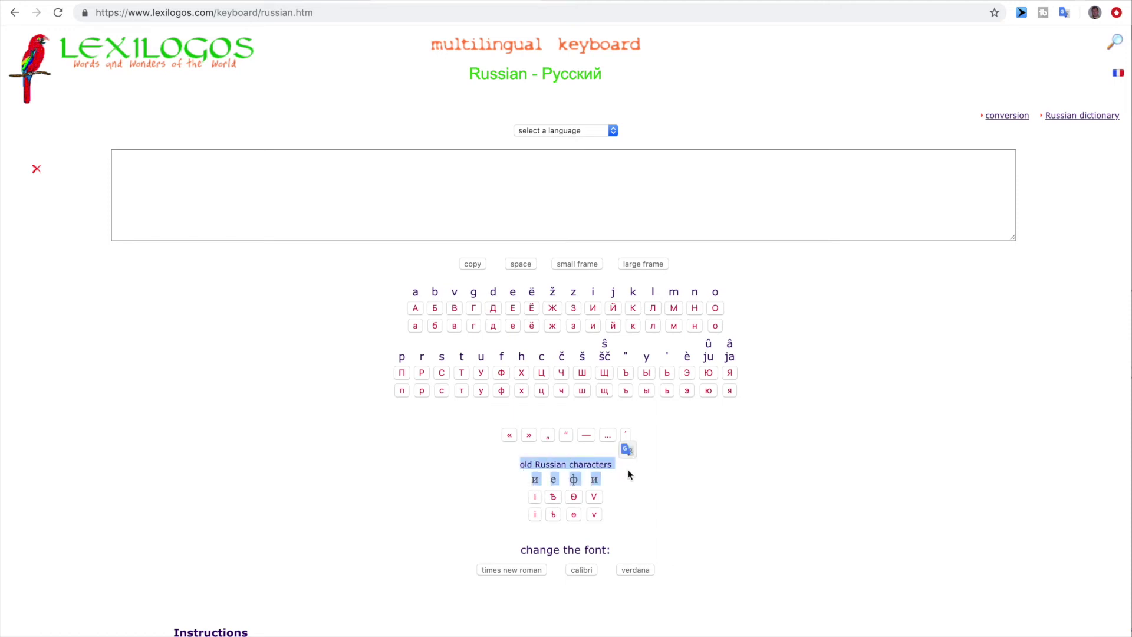
pyautogui.click(630, 475)
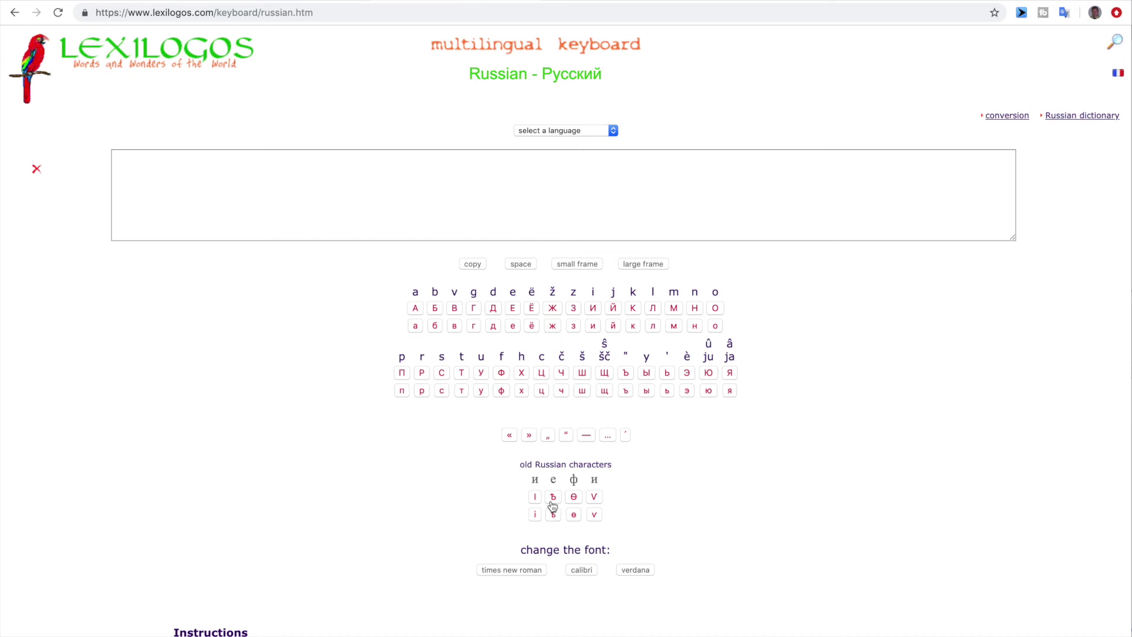
# Step: Try entering the sample text "итско" in the Russian text box and erase it
pyautogui.click(740, 193)
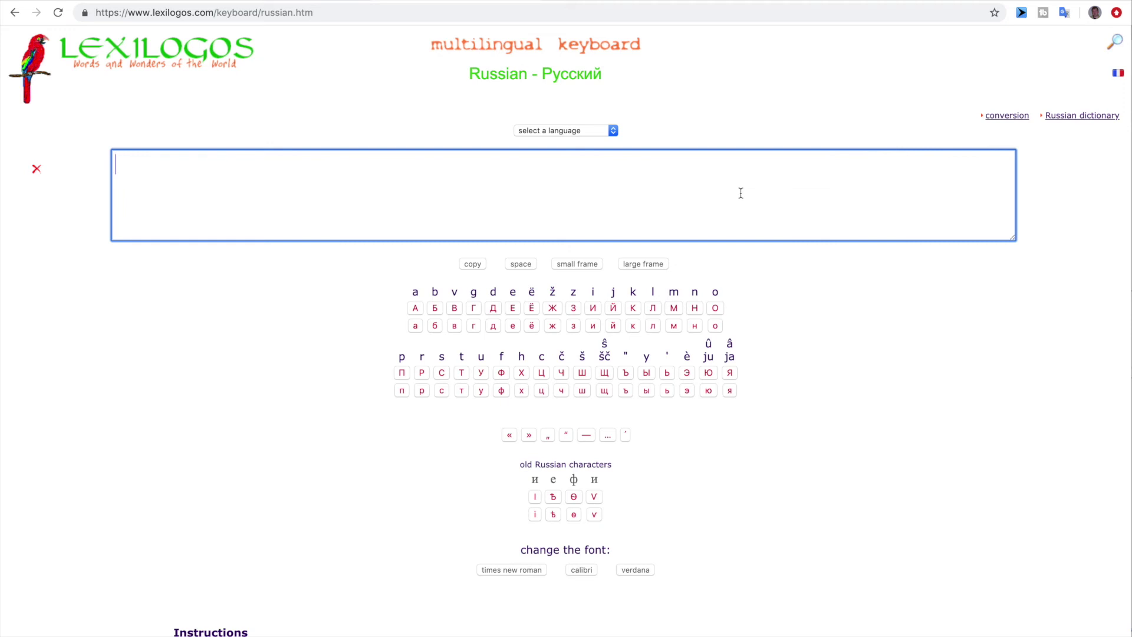
pyautogui.write('итско')
pyautogui.press('BackSpace')
pyautogui.press('BackSpace')
pyautogui.press('BackSpace')
pyautogui.press('BackSpace')
pyautogui.press('BackSpace')
pyautogui.press('BackSpace')
# Step: Try combining a short entry with the on-screen Cyrillic letters ъ, ь, Ь and Э, and clear the Russian text box
pyautogui.write('сh')
pyautogui.click(628, 395)
pyautogui.click(667, 391)
pyautogui.click(667, 373)
pyautogui.click(687, 372)
pyautogui.press('super+a')
pyautogui.press('BackSpace')
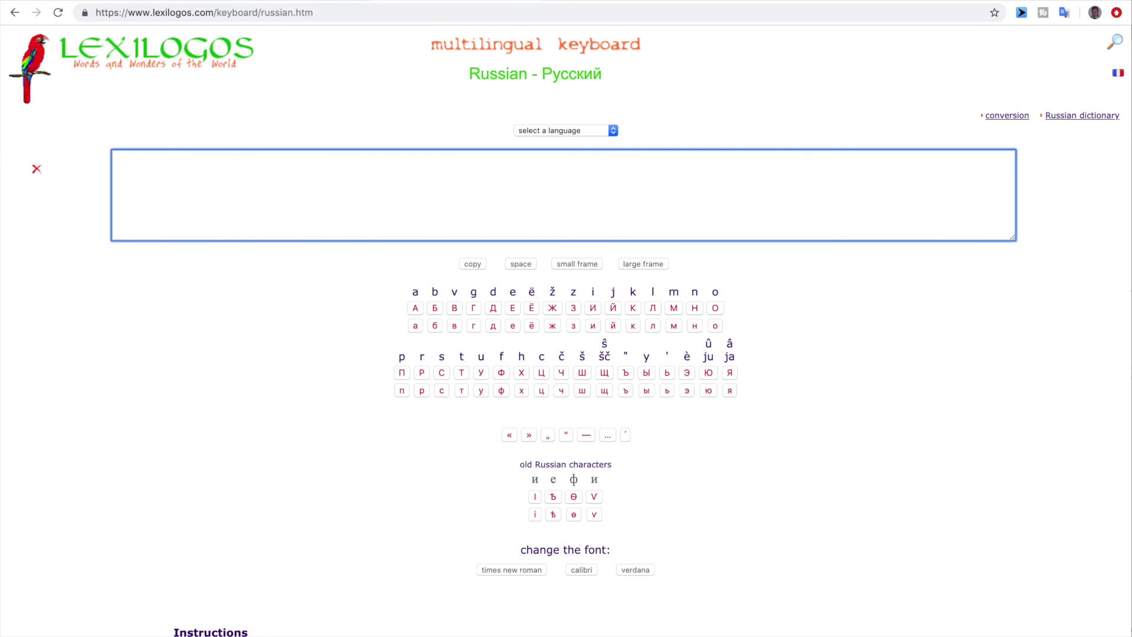